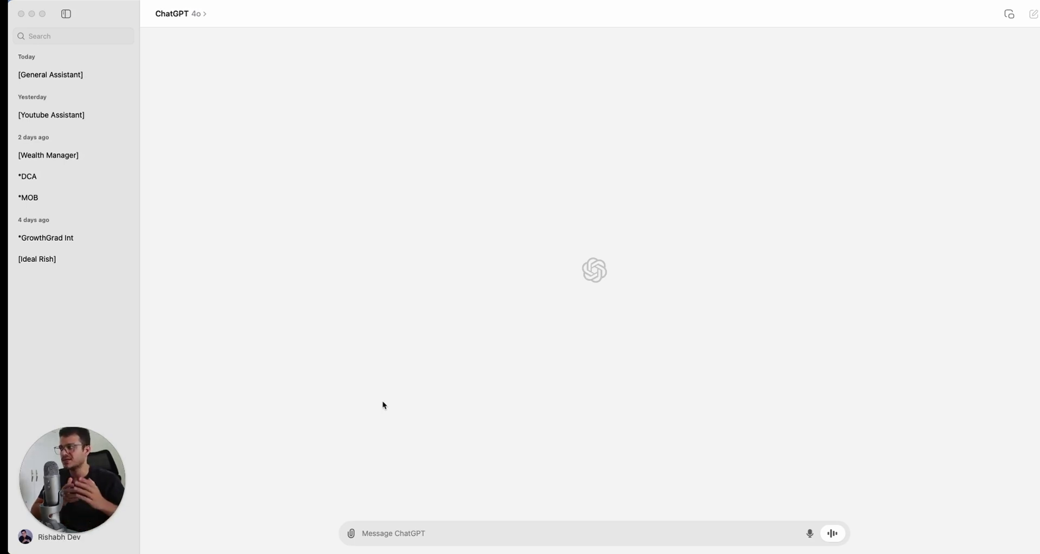
Step: Send the prompt "Create a growth marketing plan for Levi's" in a new chat with the GPT-4o model
left_click(428, 533)
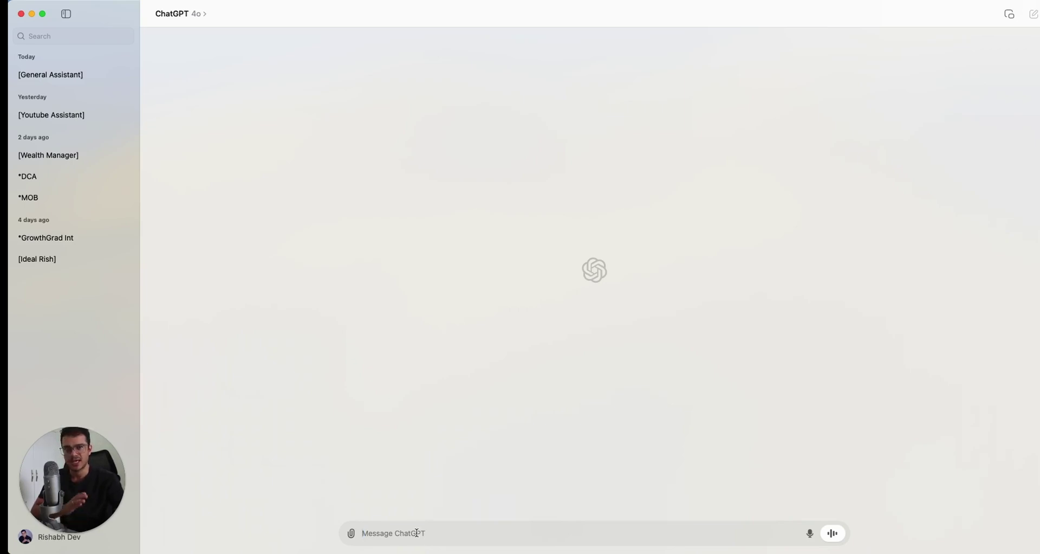
left_click(197, 15)
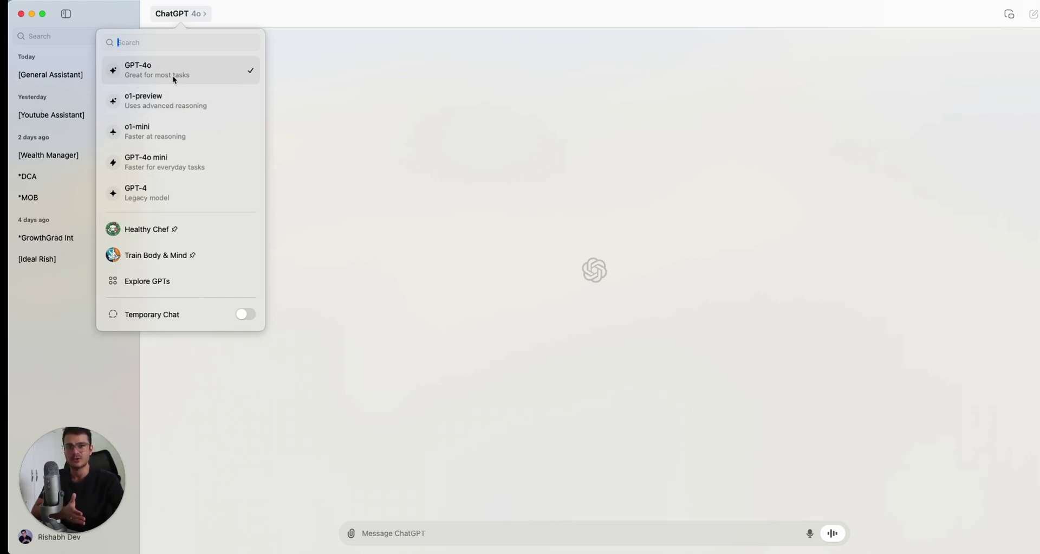
left_click(444, 531)
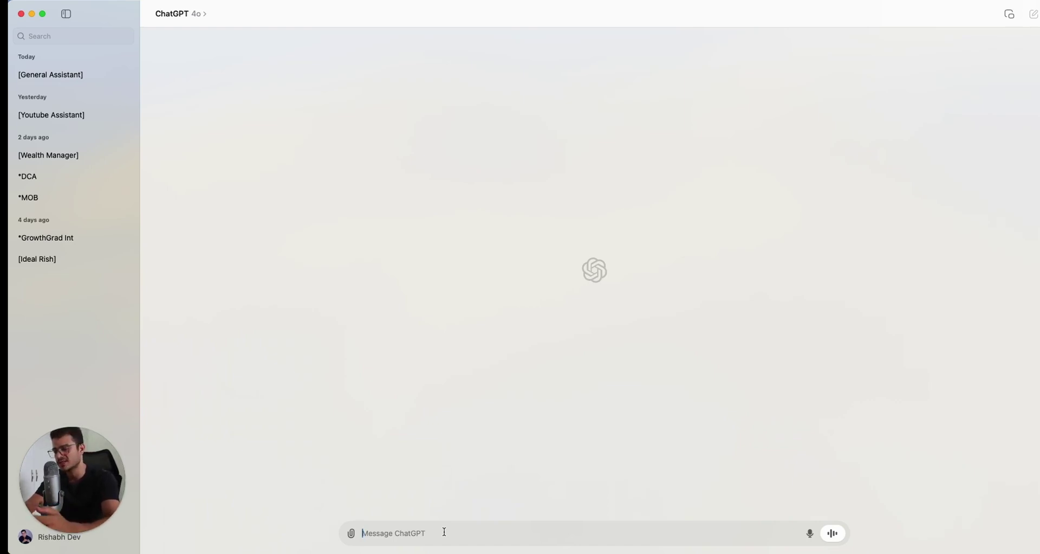
type("Create a ")
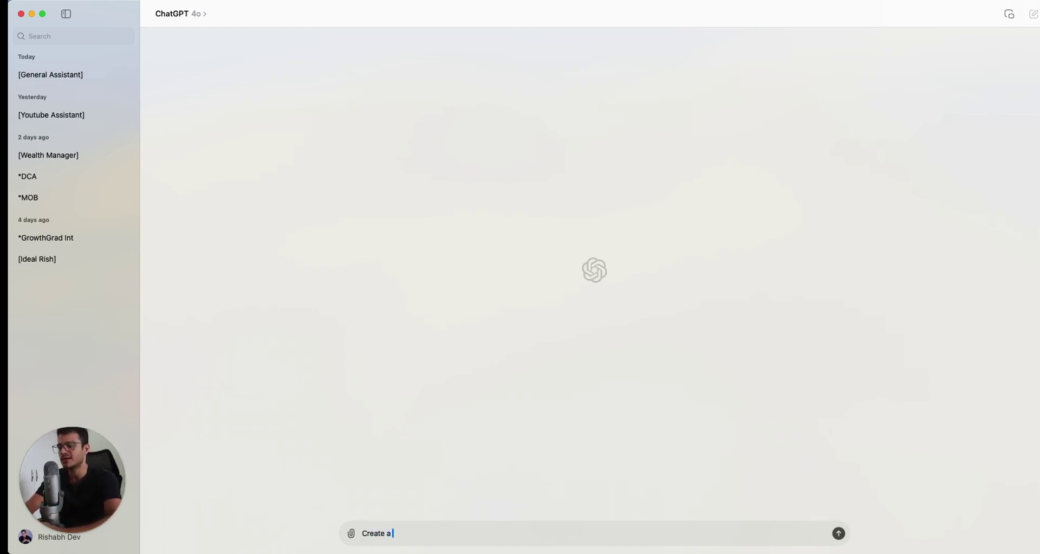
type("growth marketing")
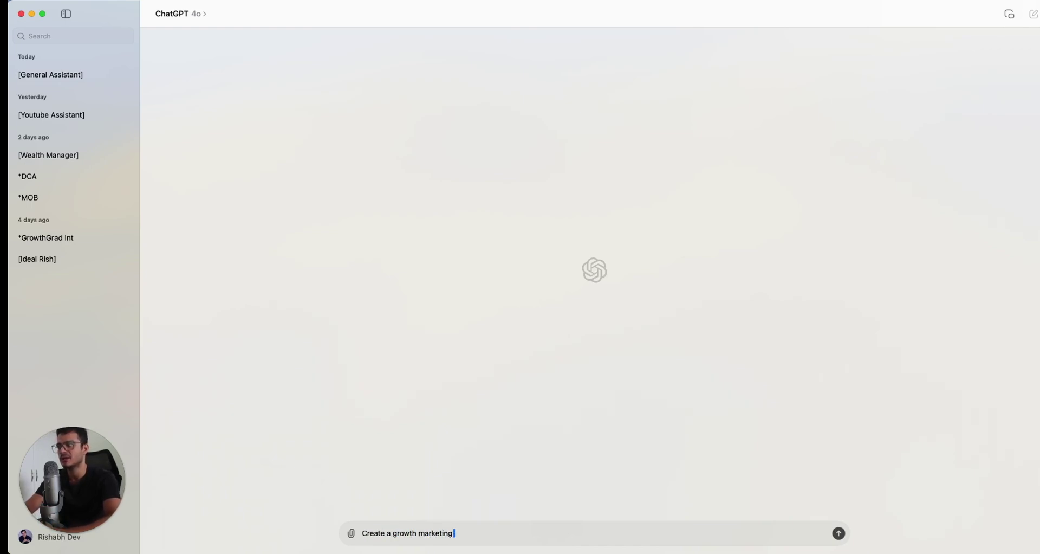
type(" plan for L")
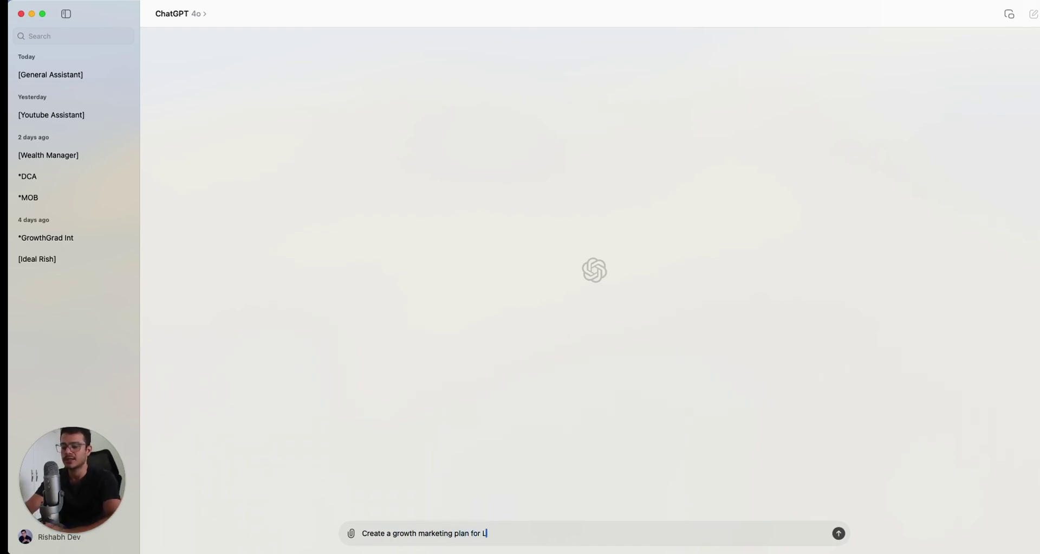
type("evi's")
key("Return")
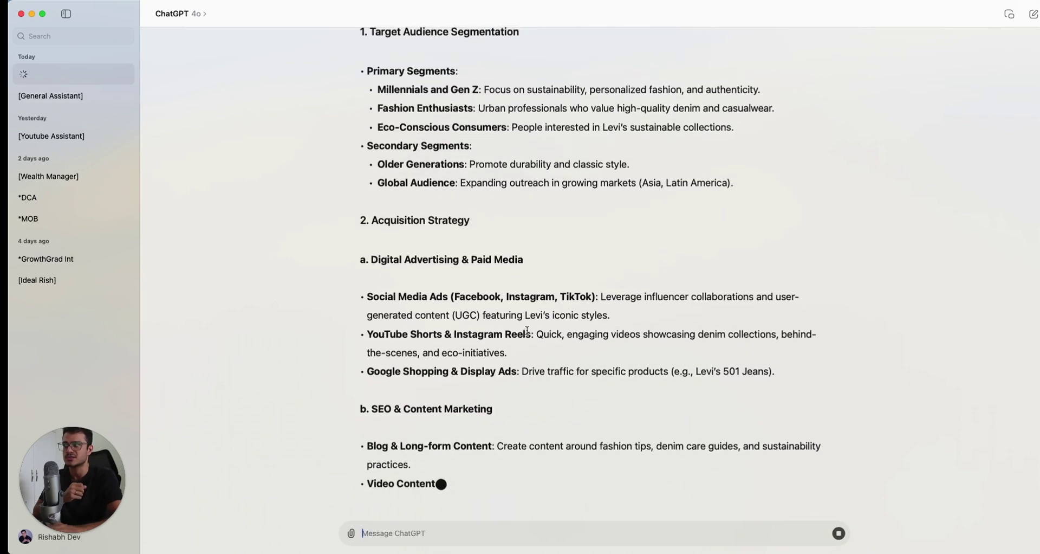
Step: Read the Levi's growth marketing plan from target audience segmentation through to its metrics and action steps
scroll(527, 328, "up", 5)
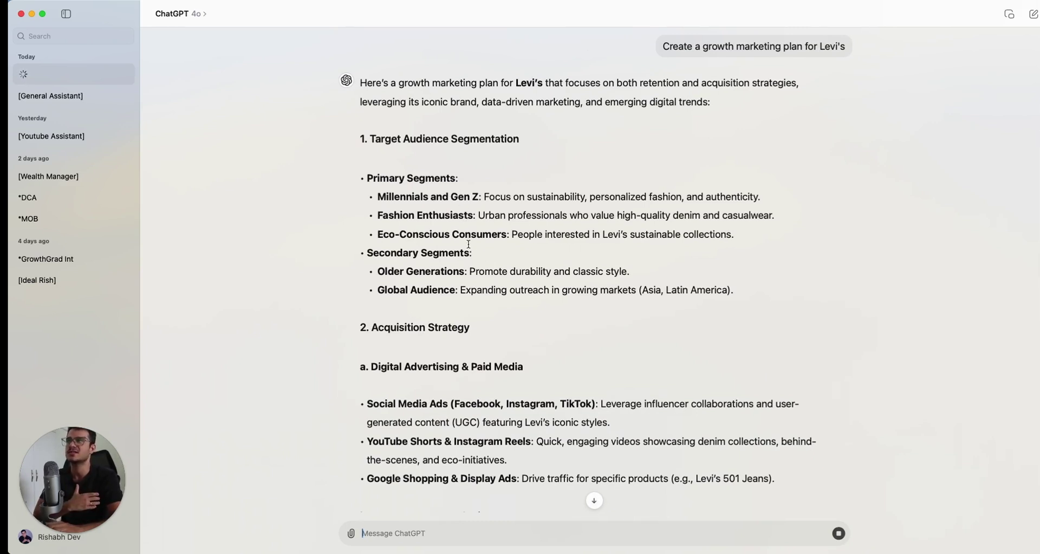
scroll(472, 254, "down", 5)
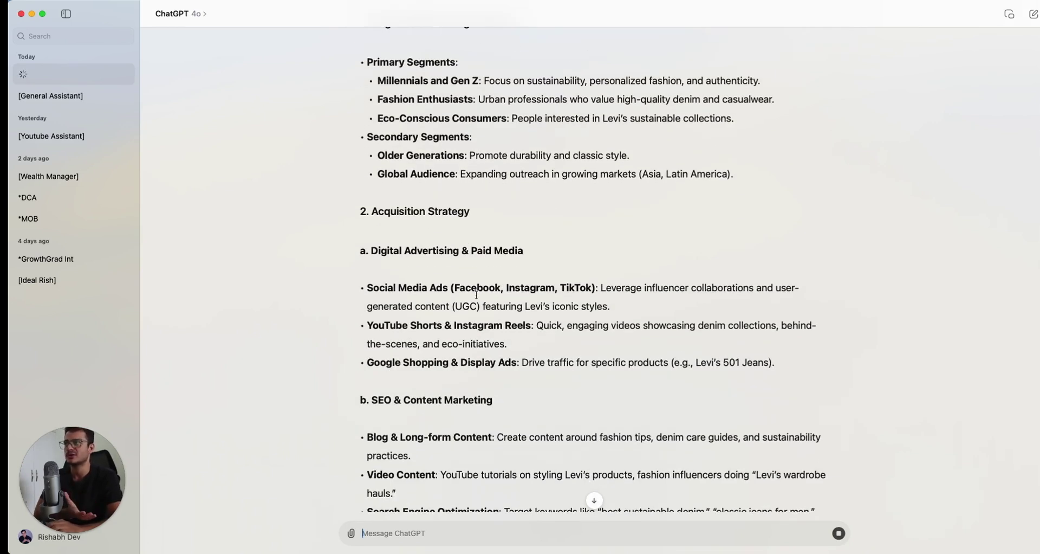
scroll(477, 294, "down", 3)
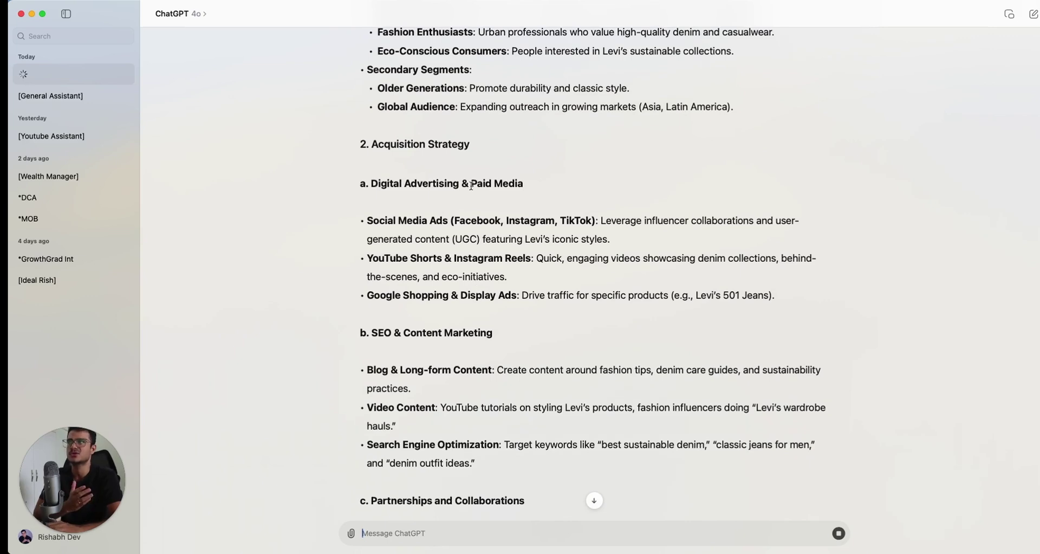
scroll(481, 269, "down", 3)
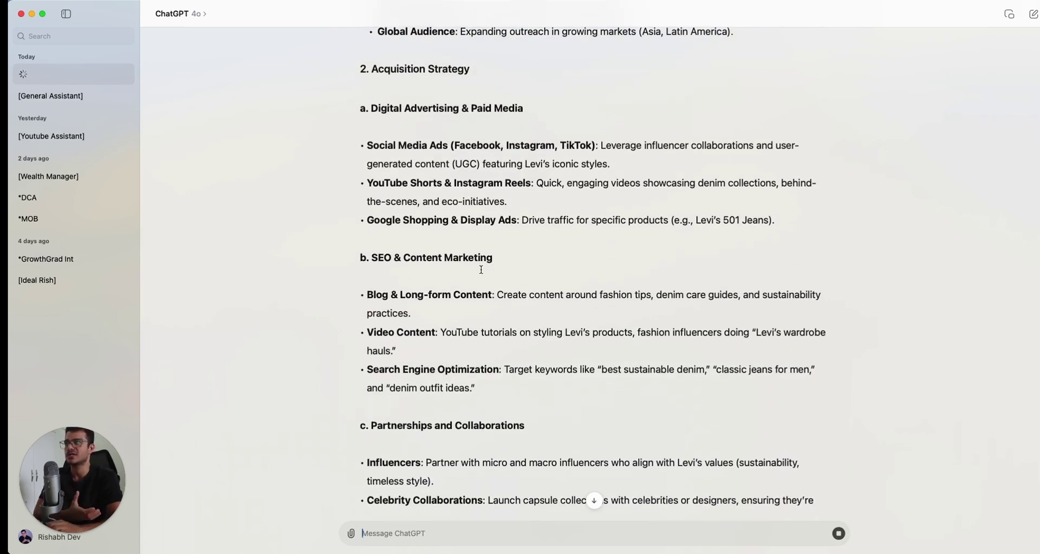
scroll(482, 270, "down", 3)
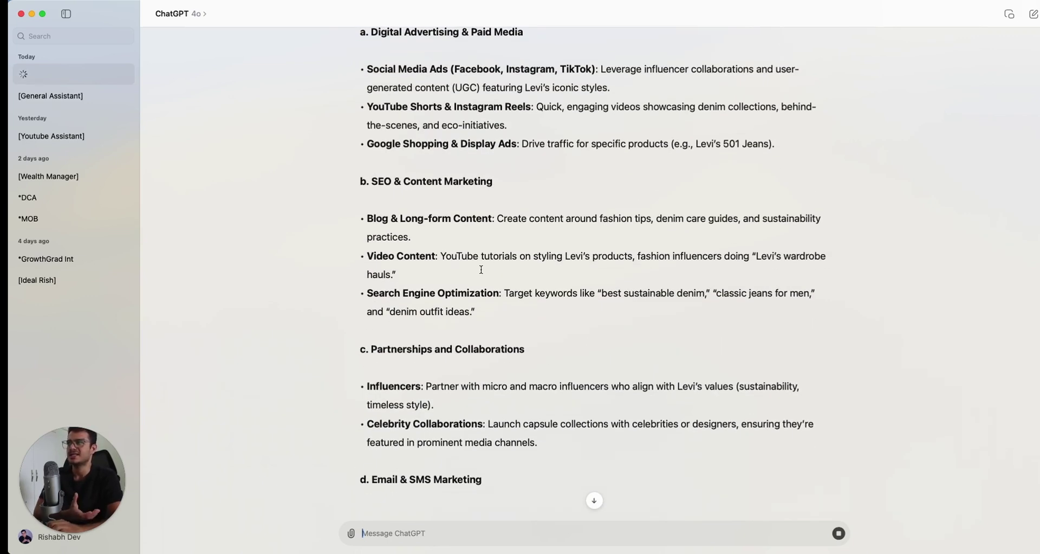
scroll(482, 269, "down", 5)
scroll(477, 211, "down", 5)
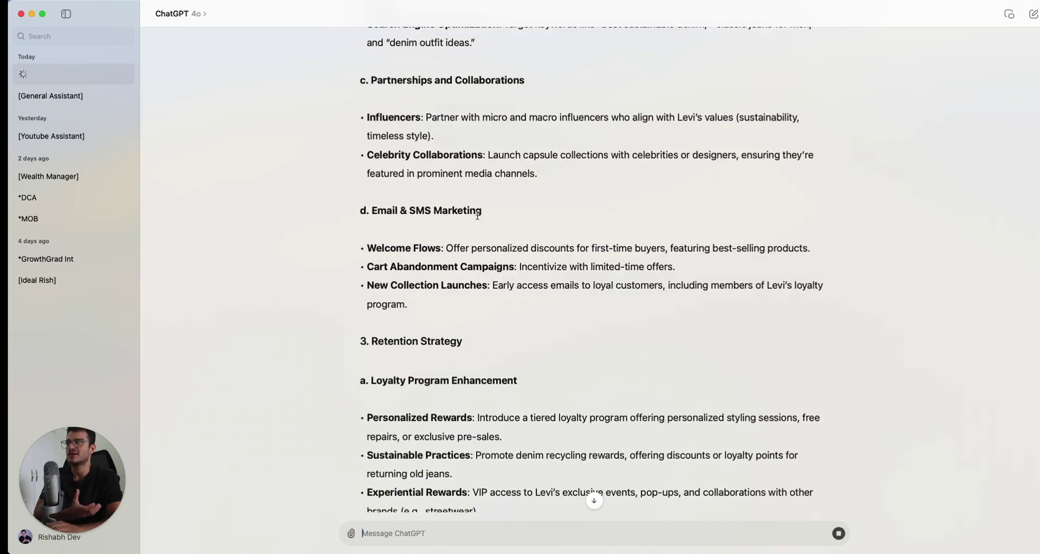
scroll(499, 360, "down", 8)
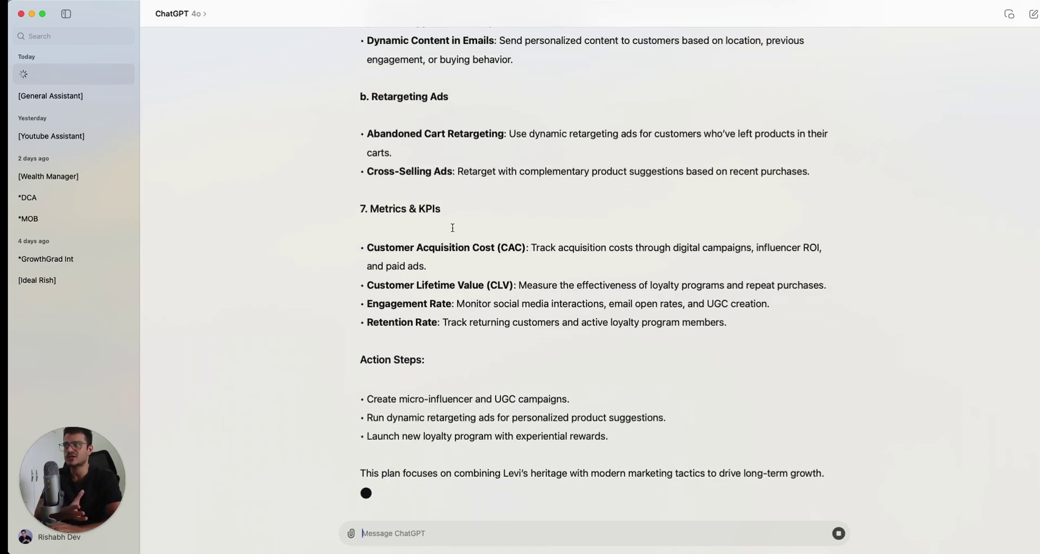
Step: Review the finished plan again from beginning to end to judge how specific its recommendations are
scroll(476, 438, "up", 20)
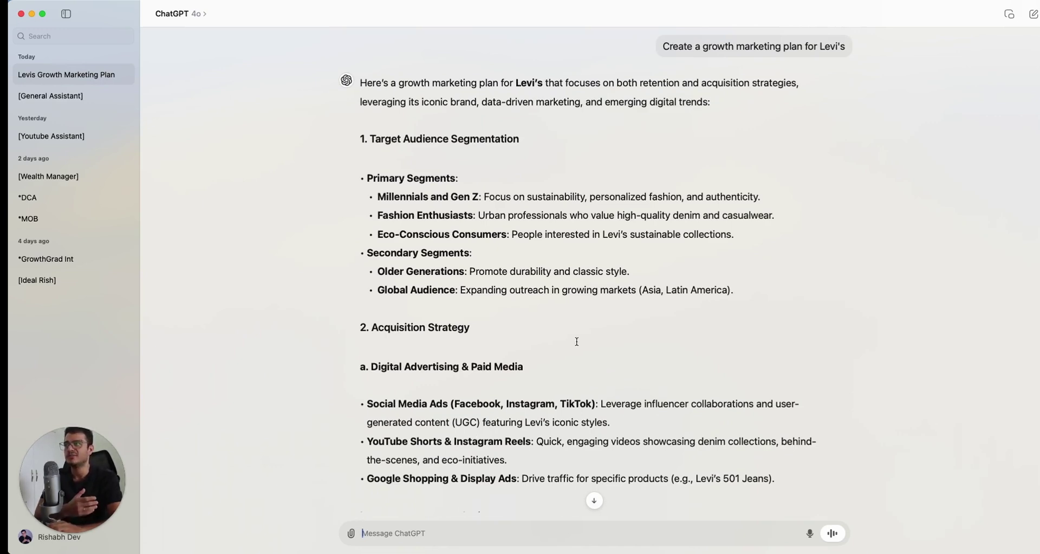
scroll(577, 341, "down", 15)
scroll(577, 342, "down", 10)
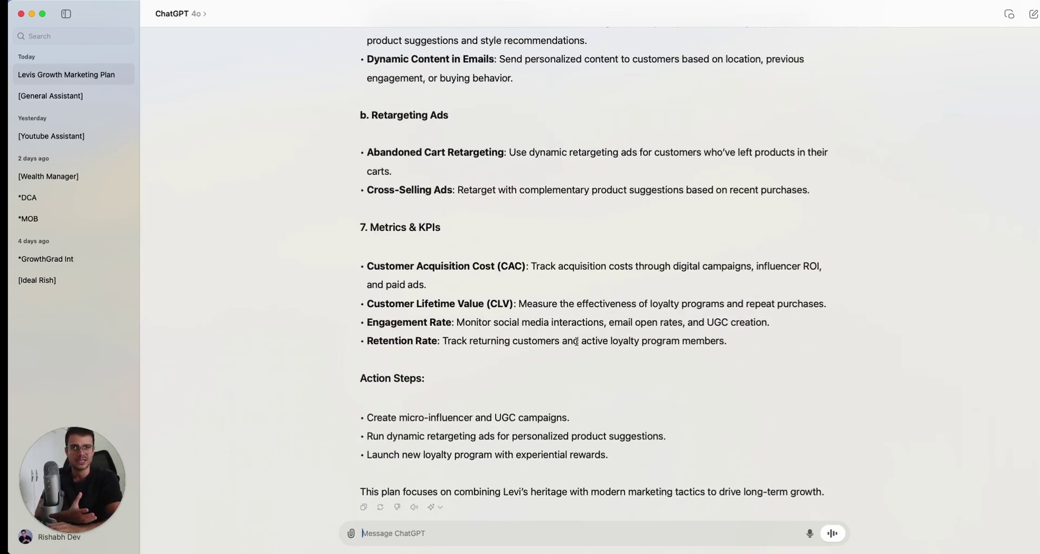
scroll(650, 436, "up", 20)
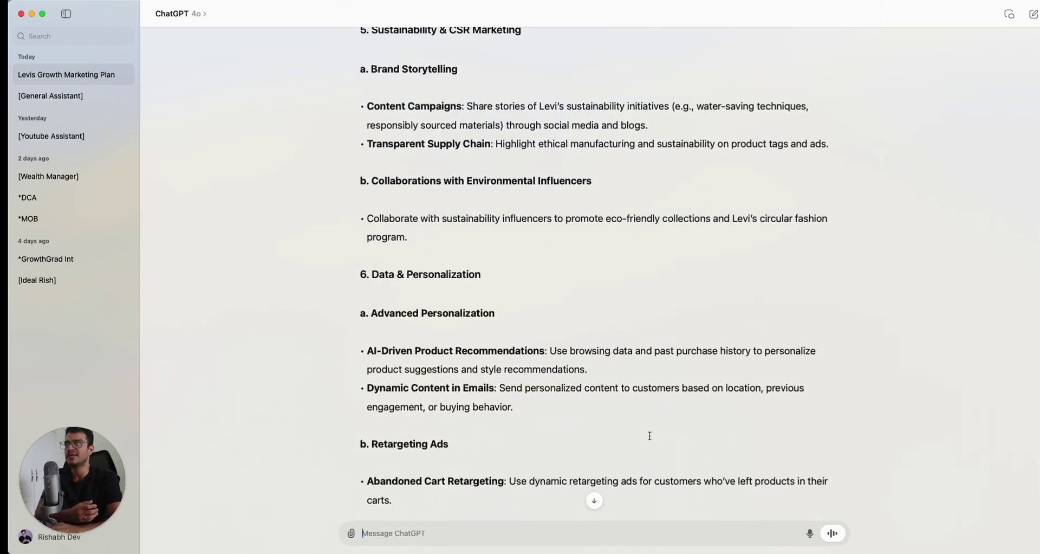
scroll(650, 436, "up", 10)
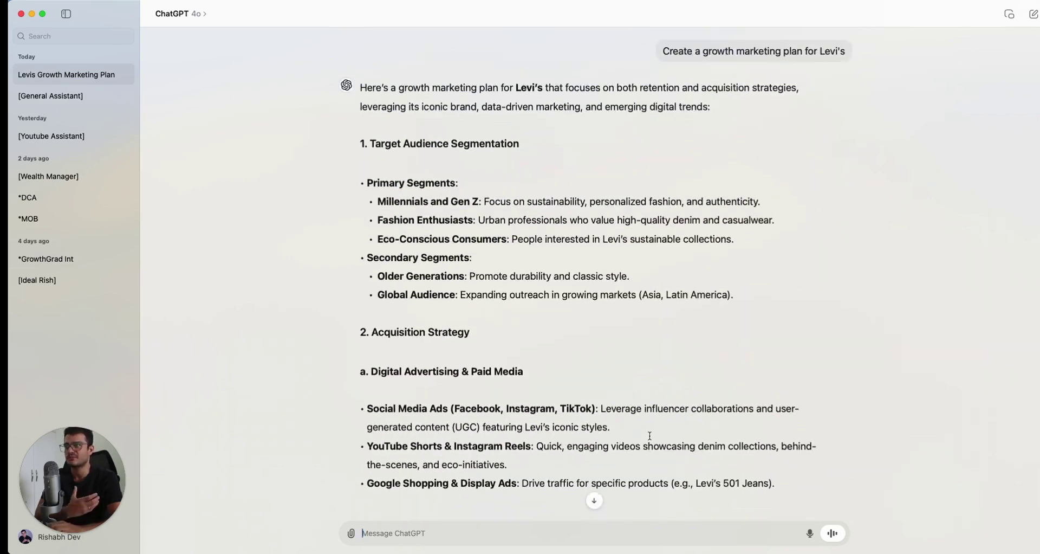
scroll(650, 436, "down", 20)
scroll(650, 436, "down", 5)
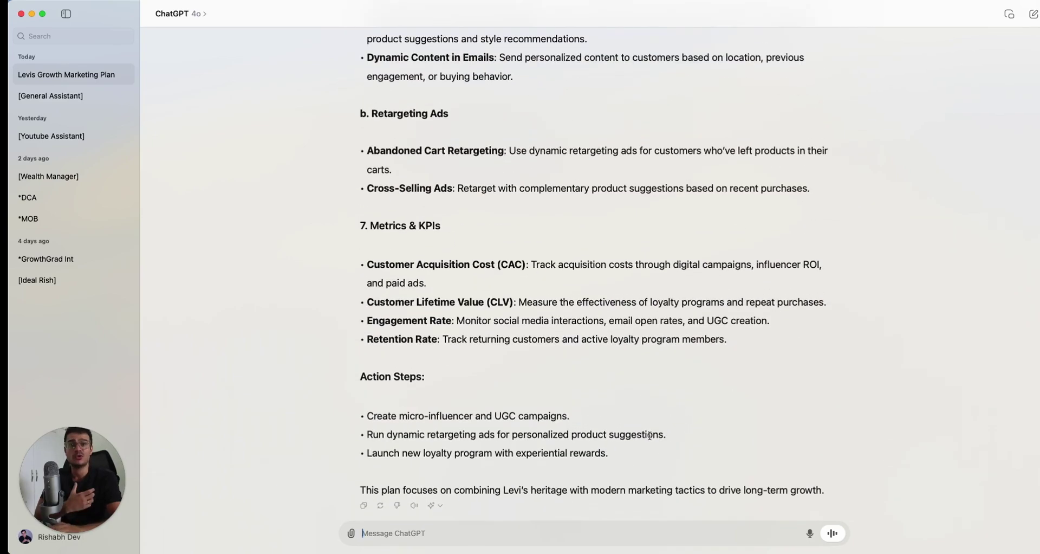
scroll(650, 436, "up", 20)
scroll(649, 435, "up", 10)
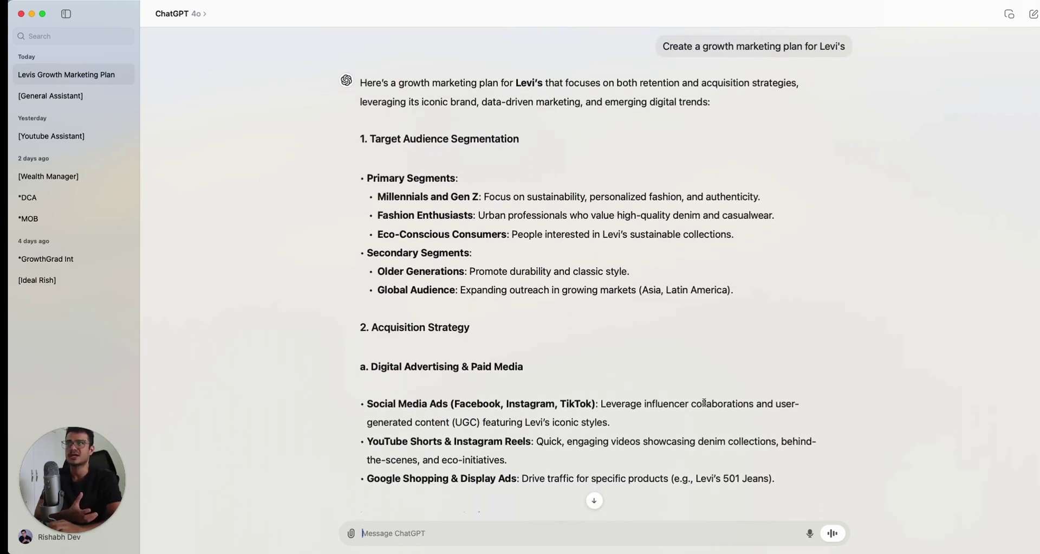
scroll(704, 402, "down", 15)
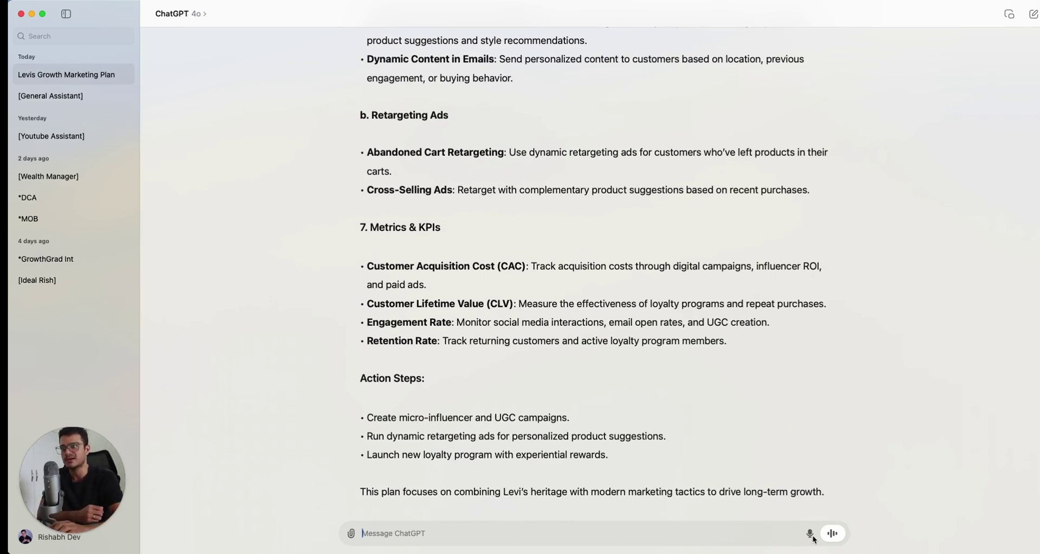
Step: Dictate and send a prompt to act as a growth marketing manager with 10 years of experience and create an international D2C growth strategy for Levi's
left_click(810, 535)
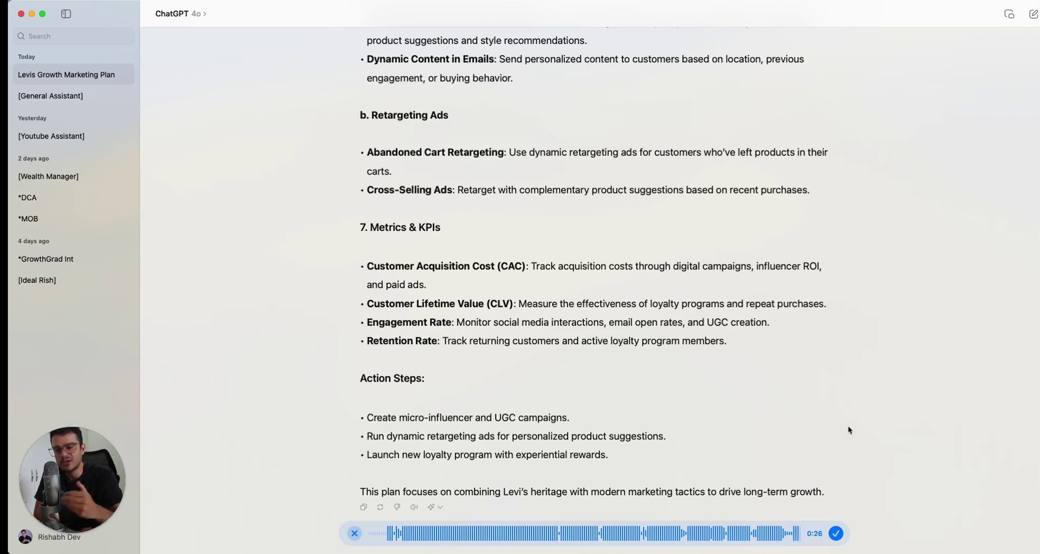
left_click(836, 533)
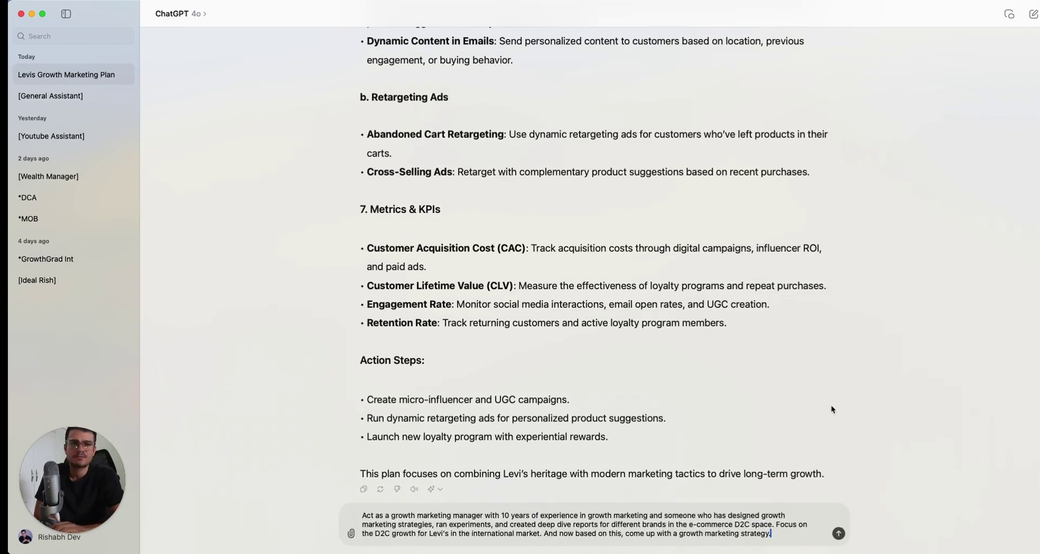
left_click(839, 533)
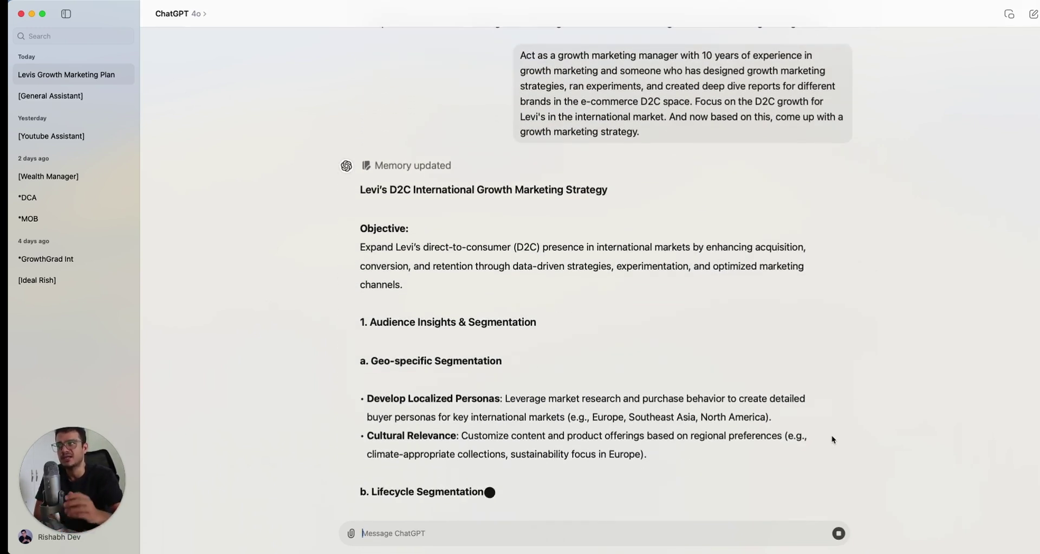
Step: Examine the new D2C international strategy's segmentation, acquisition and conversion sections and compare them with the first Levi's plan
scroll(642, 304, "up", 1)
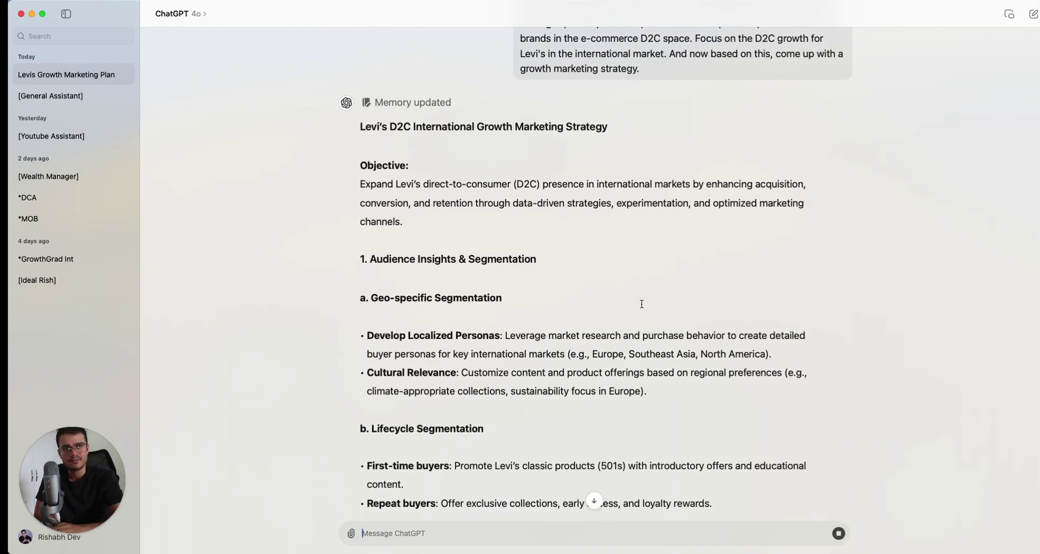
scroll(642, 304, "down", 1)
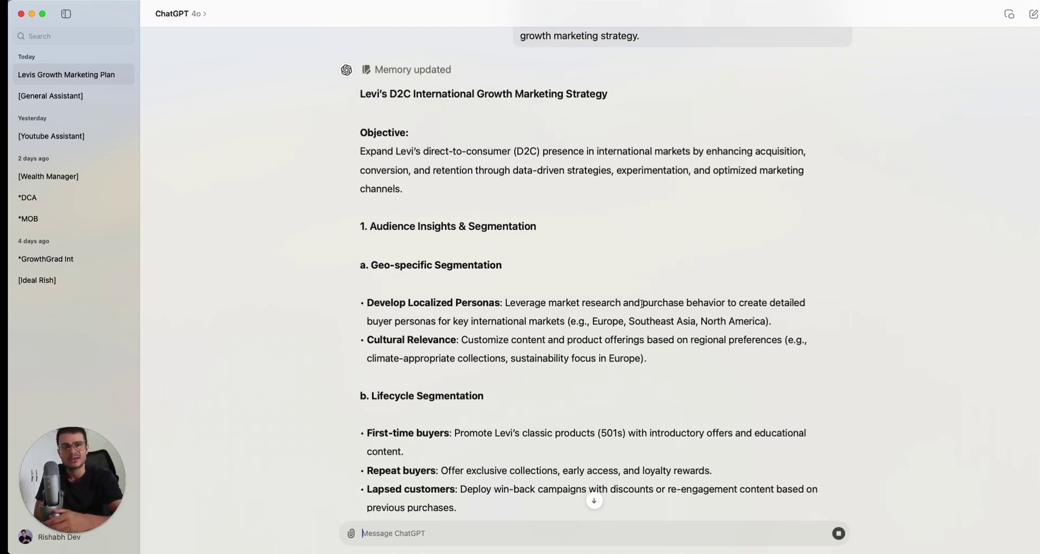
scroll(791, 233, "up", 5)
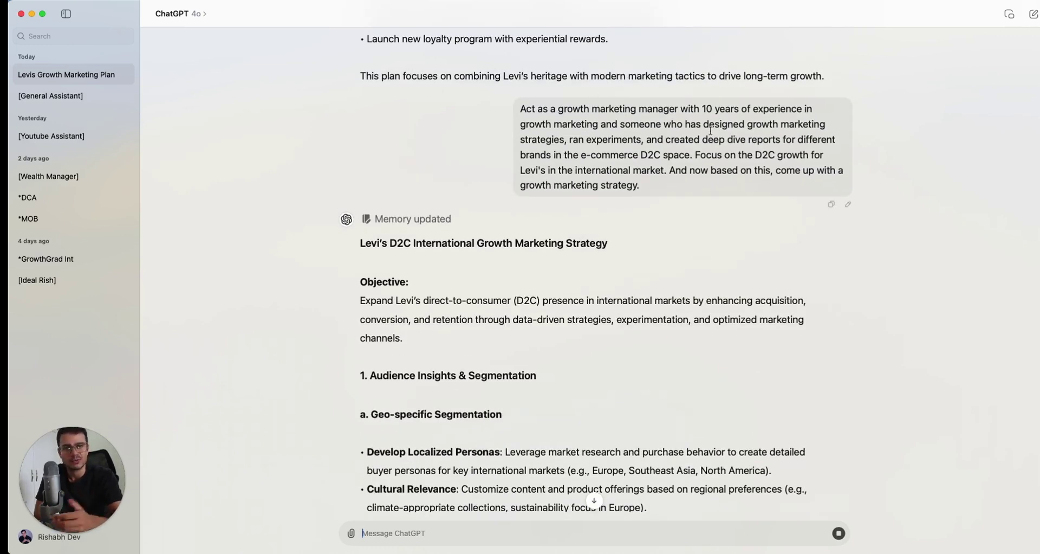
scroll(714, 323, "down", 10)
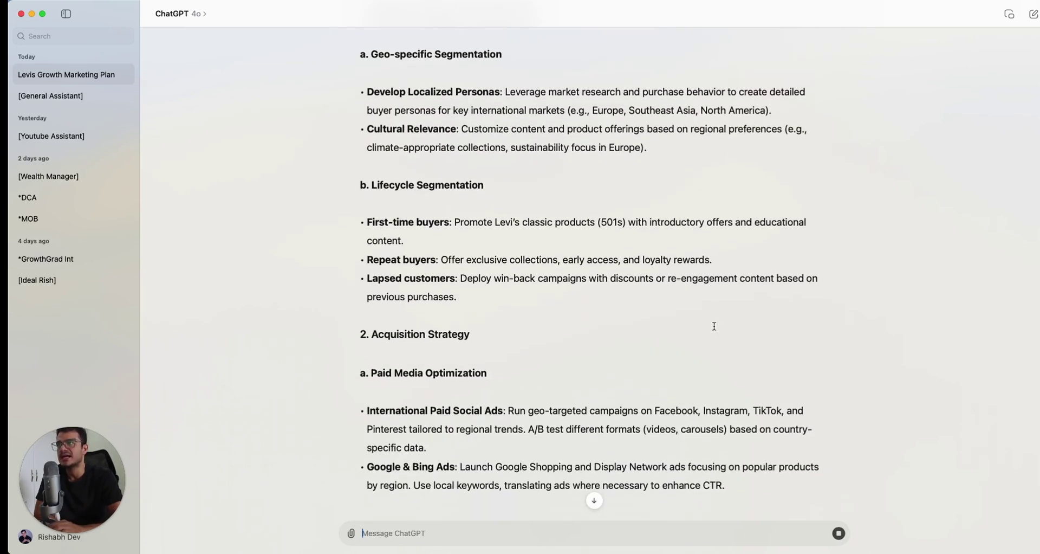
scroll(715, 323, "down", 12)
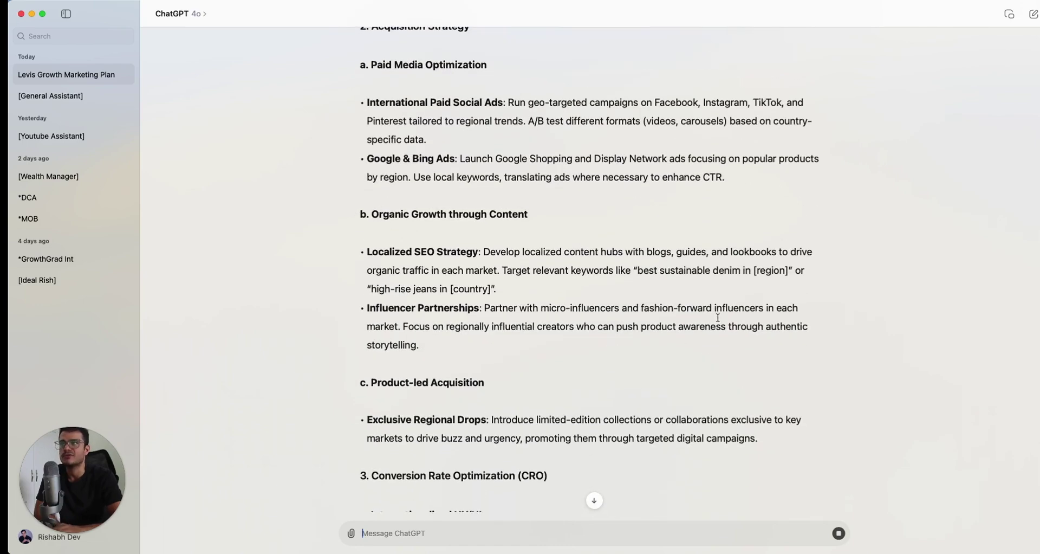
scroll(717, 318, "down", 2)
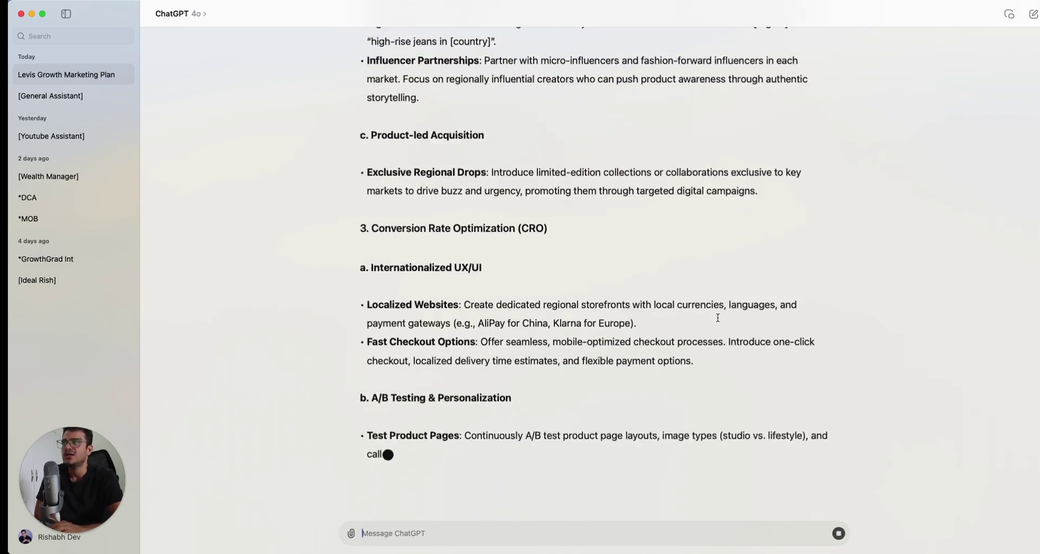
scroll(718, 317, "up", 6)
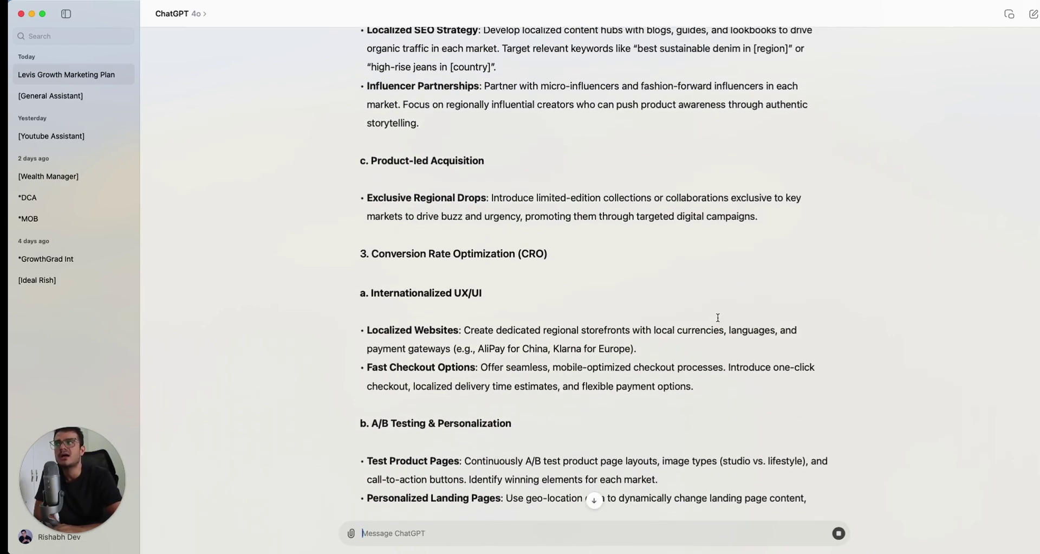
scroll(718, 318, "up", 20)
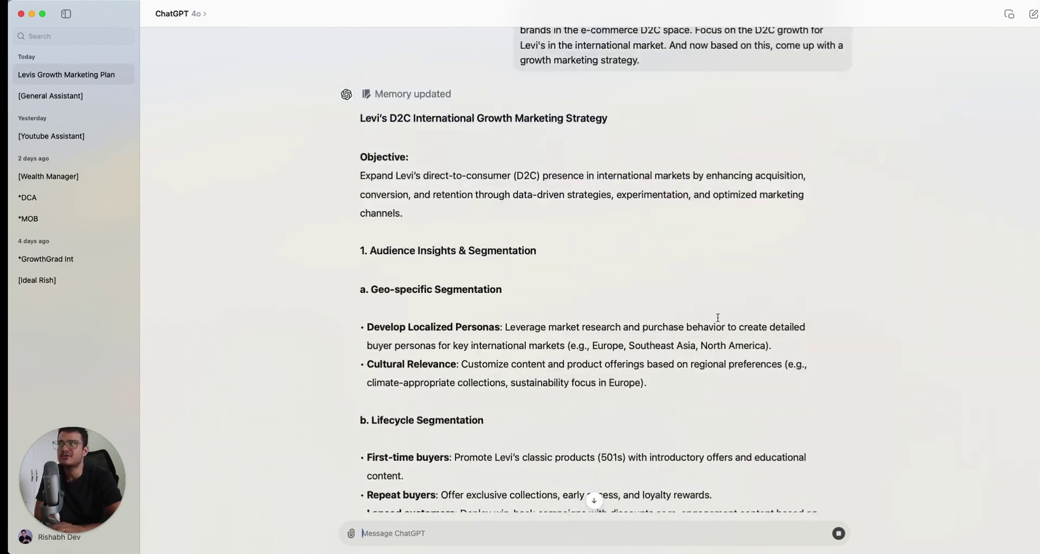
scroll(718, 317, "up", 20)
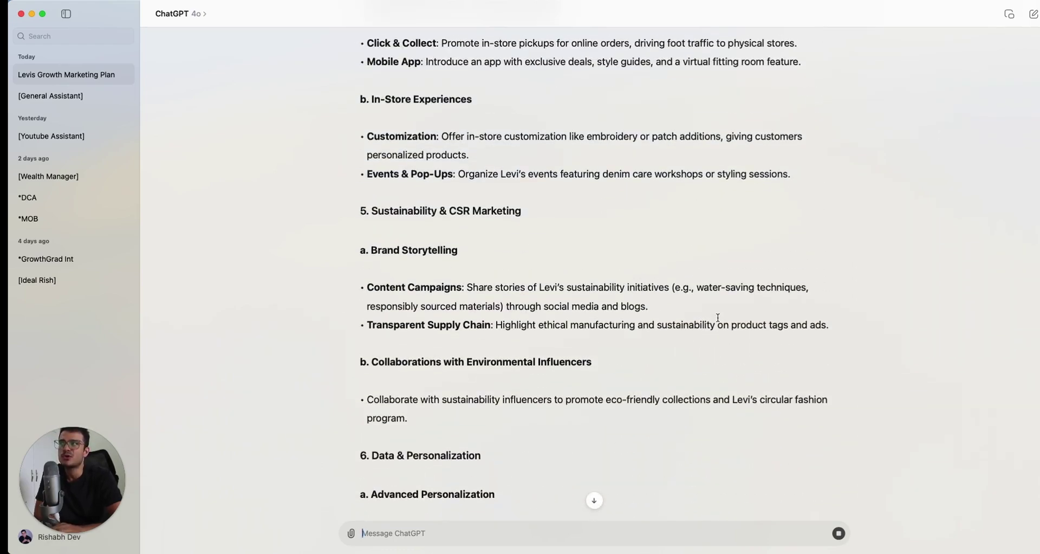
scroll(718, 317, "up", 6)
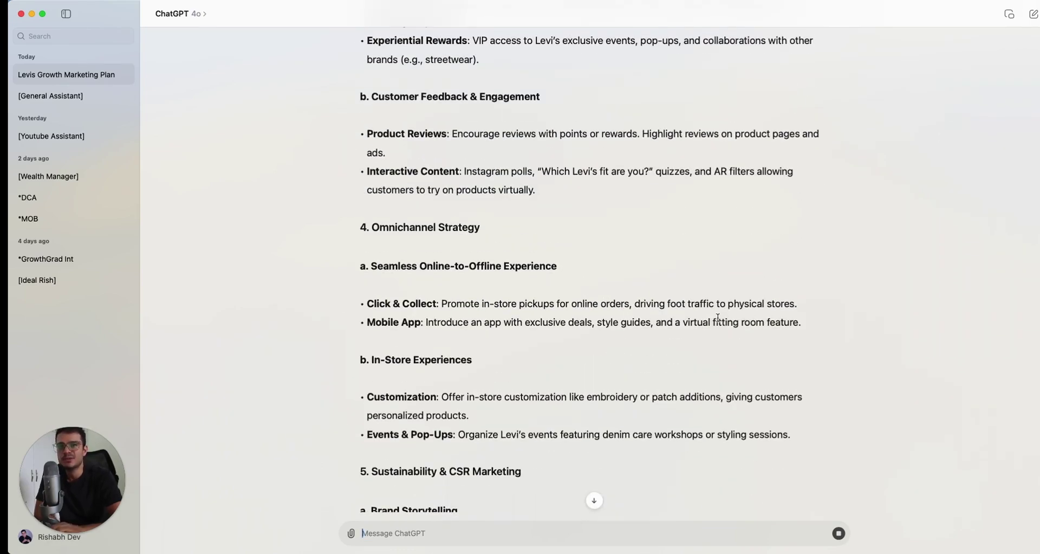
scroll(718, 317, "up", 8)
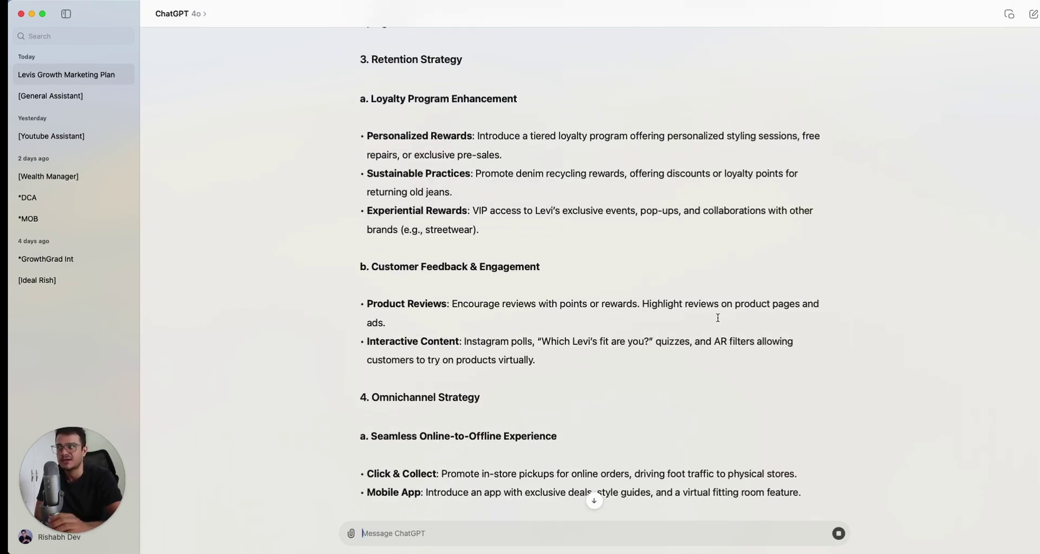
Step: Reread the first Levi's plan from its audience segments and acquisition tactics through to the metrics and action steps
scroll(717, 317, "up", 12)
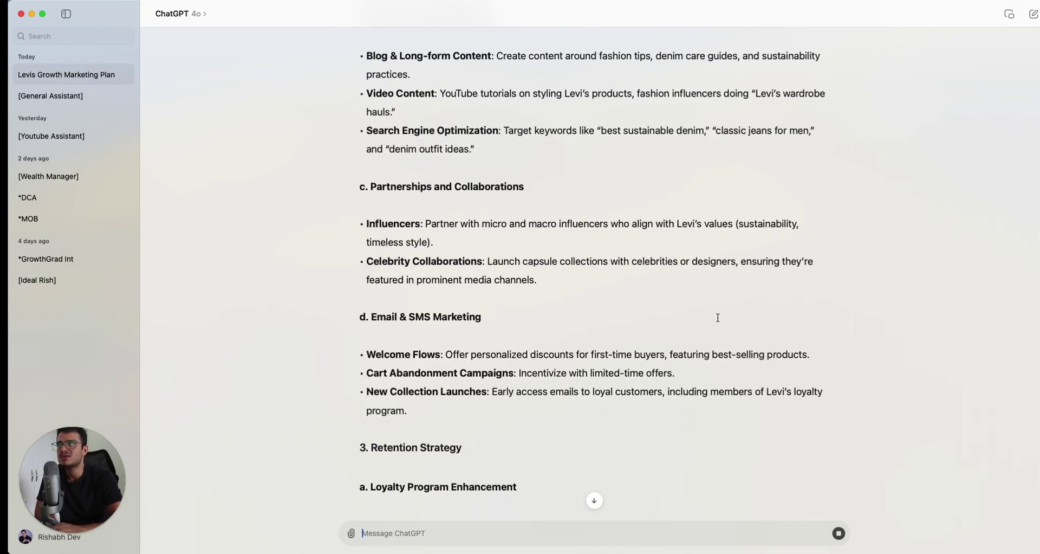
scroll(718, 317, "up", 12)
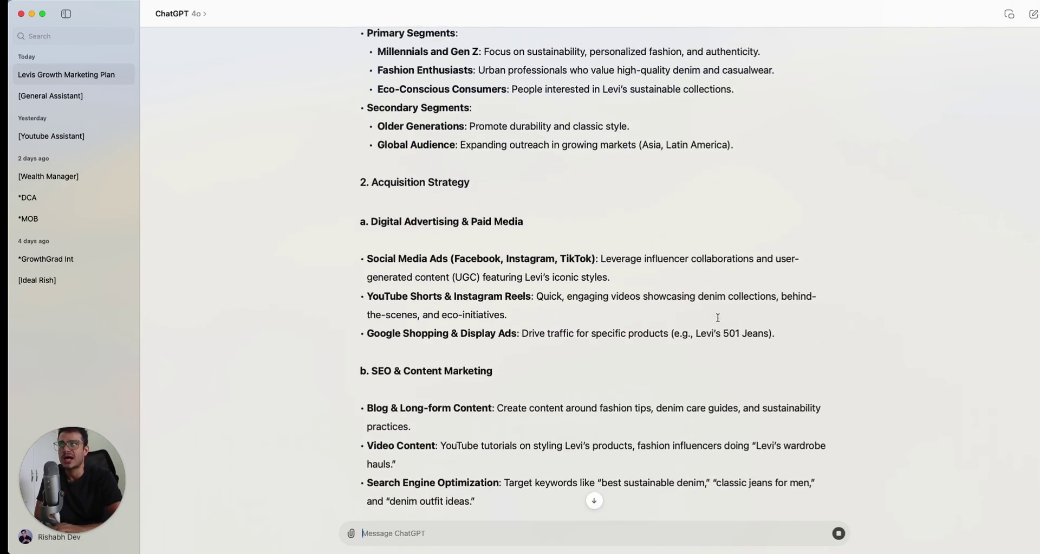
scroll(718, 317, "down", 10)
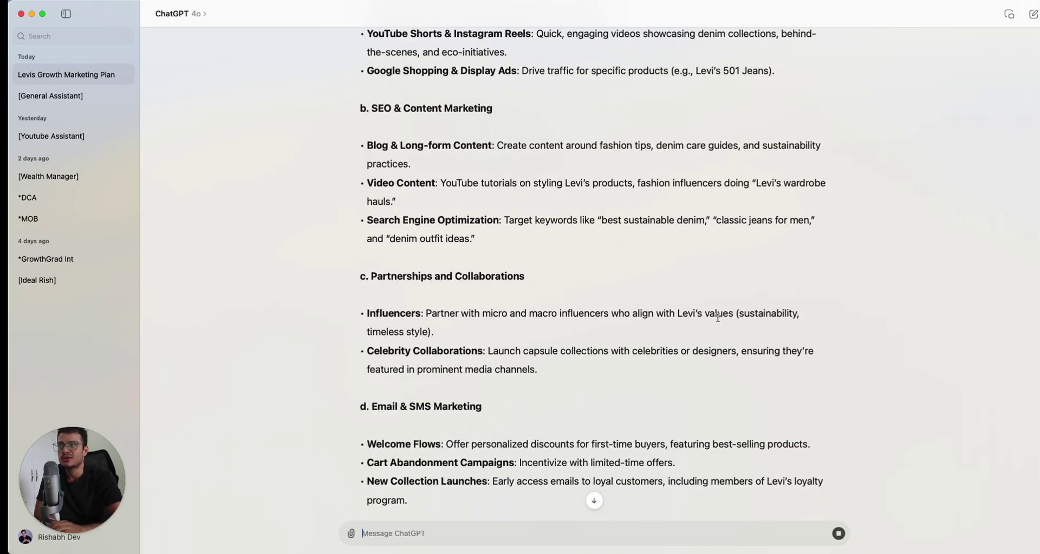
scroll(717, 317, "down", 3)
scroll(718, 318, "down", 15)
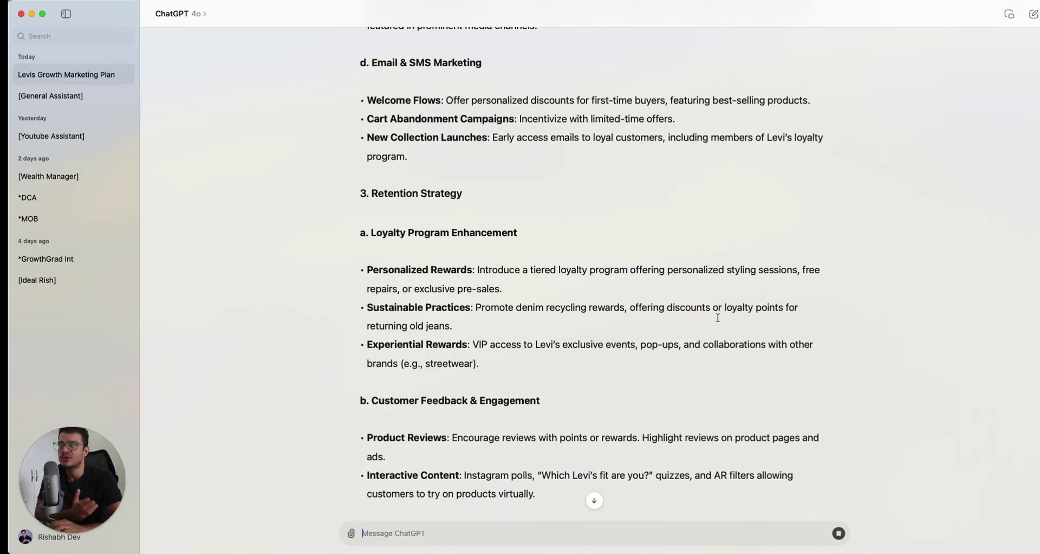
scroll(718, 318, "down", 7)
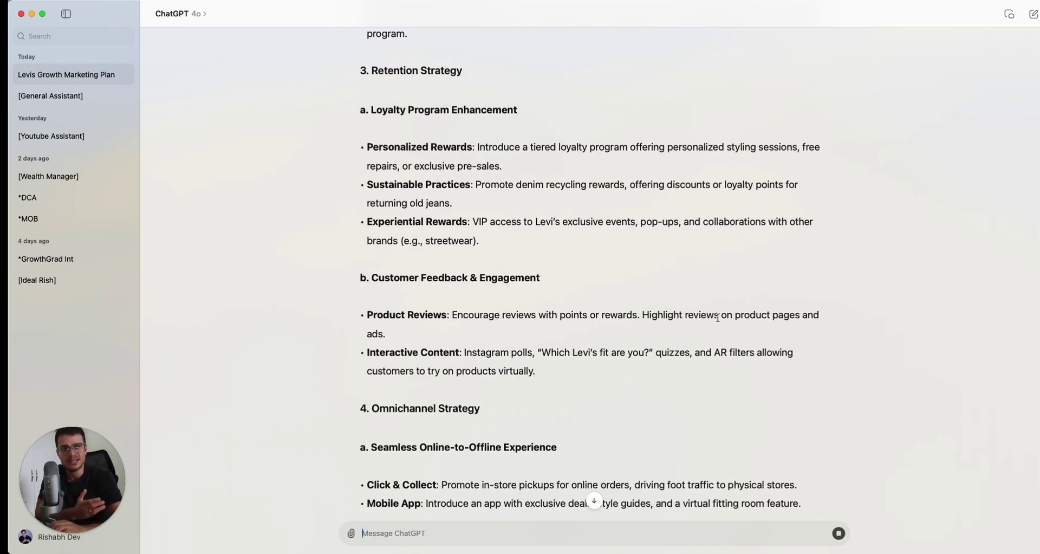
scroll(717, 318, "down", 9)
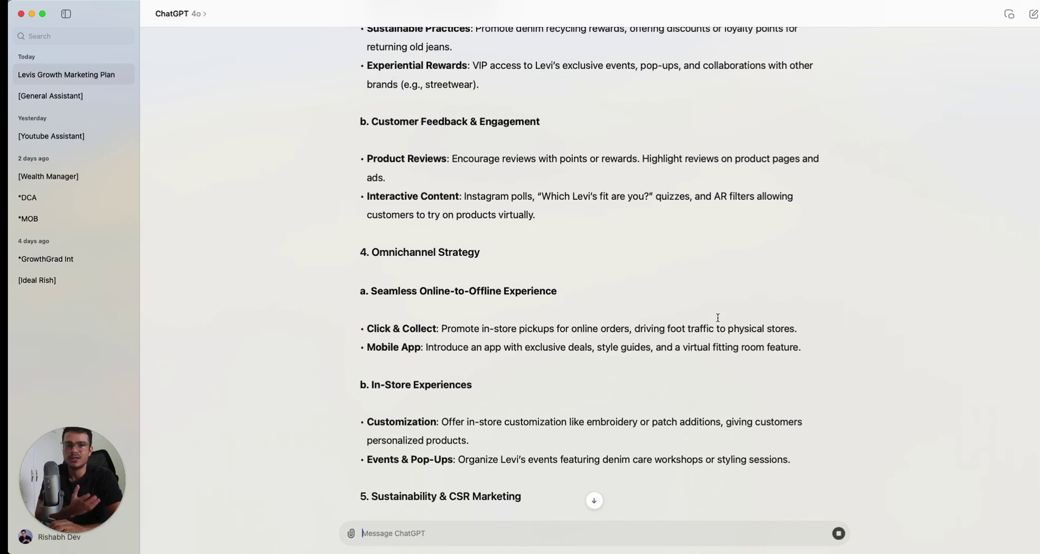
scroll(718, 317, "down", 5)
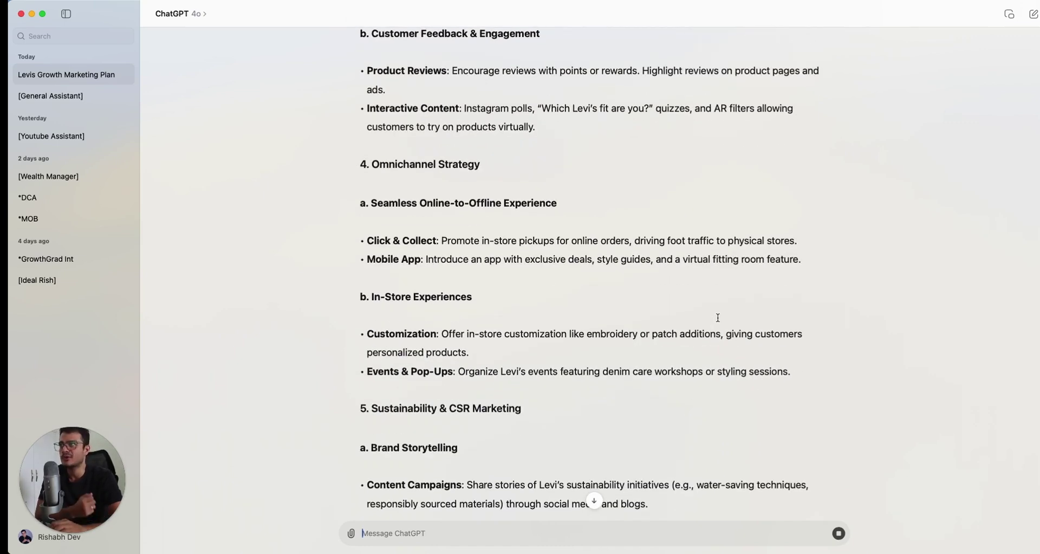
scroll(718, 317, "down", 5)
scroll(718, 317, "down", 20)
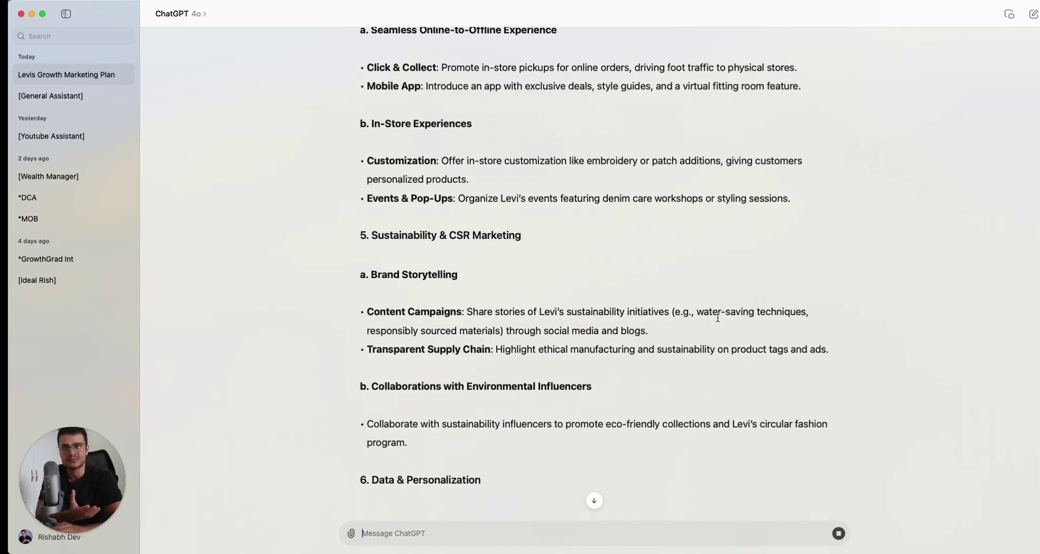
scroll(718, 318, "down", 11)
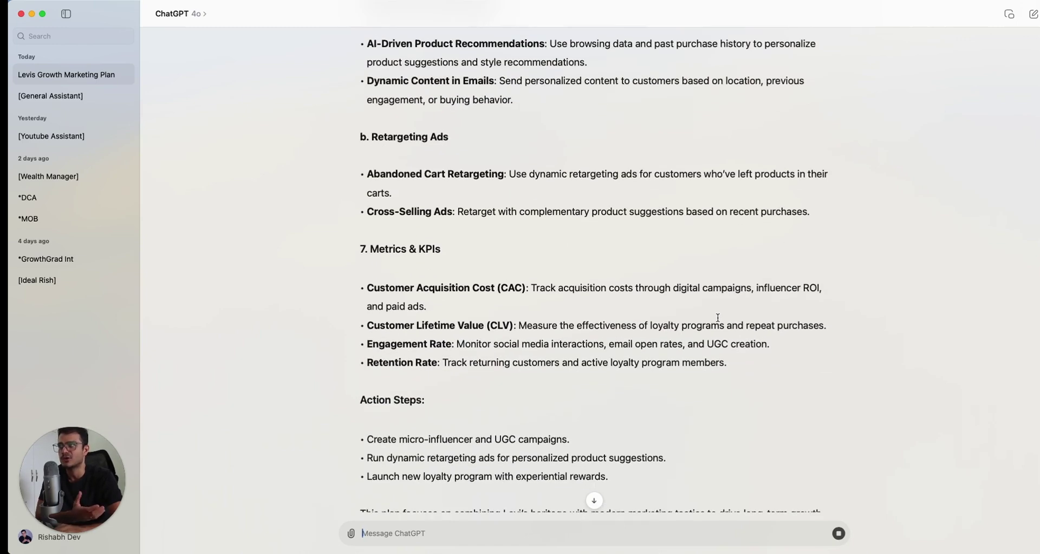
scroll(718, 317, "down", 3)
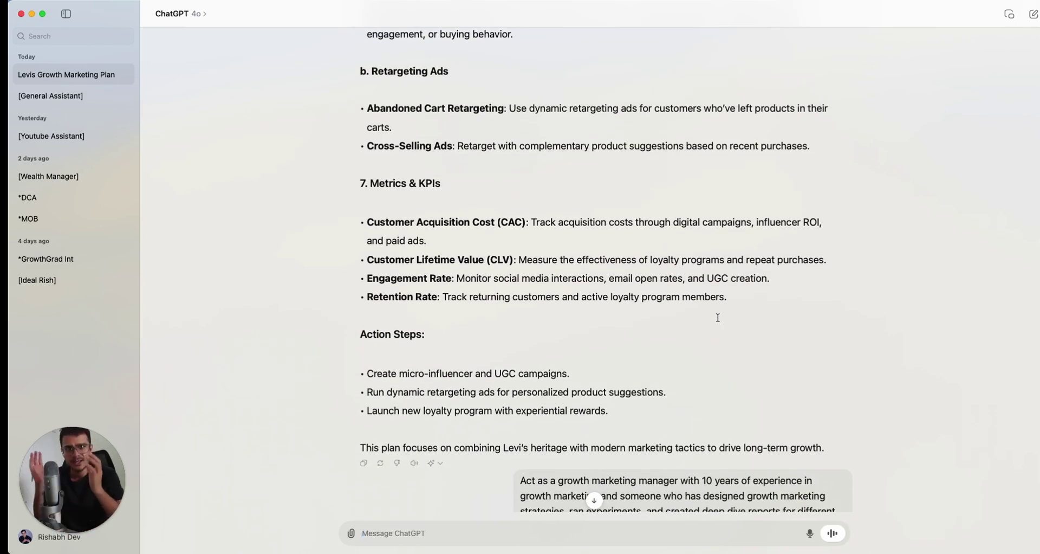
Step: Review the role-based prompt and the new strategy's objective and audience segmentation, highlighting the first-time buyers recommendation on Levi's classic products
scroll(717, 317, "down", 8)
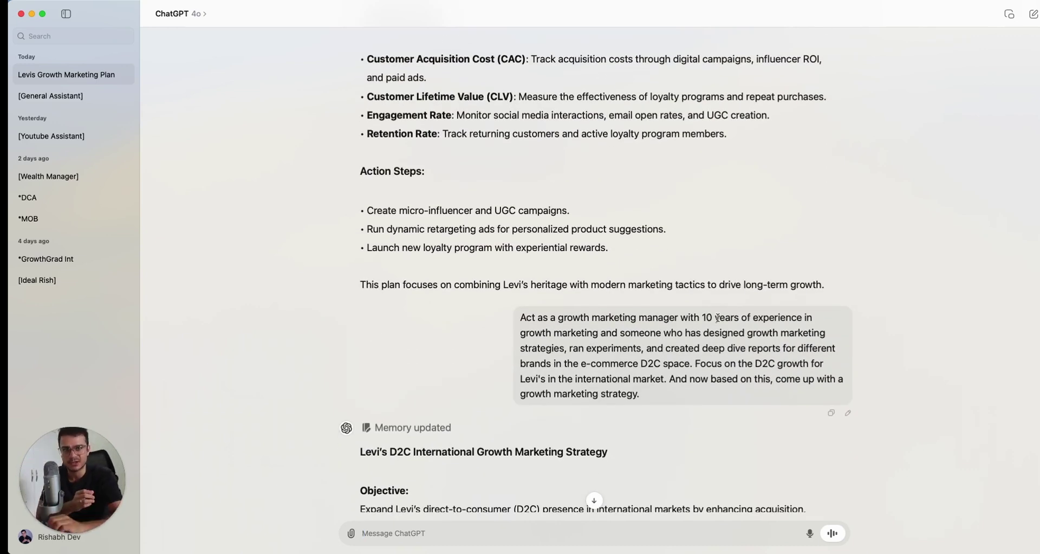
scroll(718, 318, "down", 7)
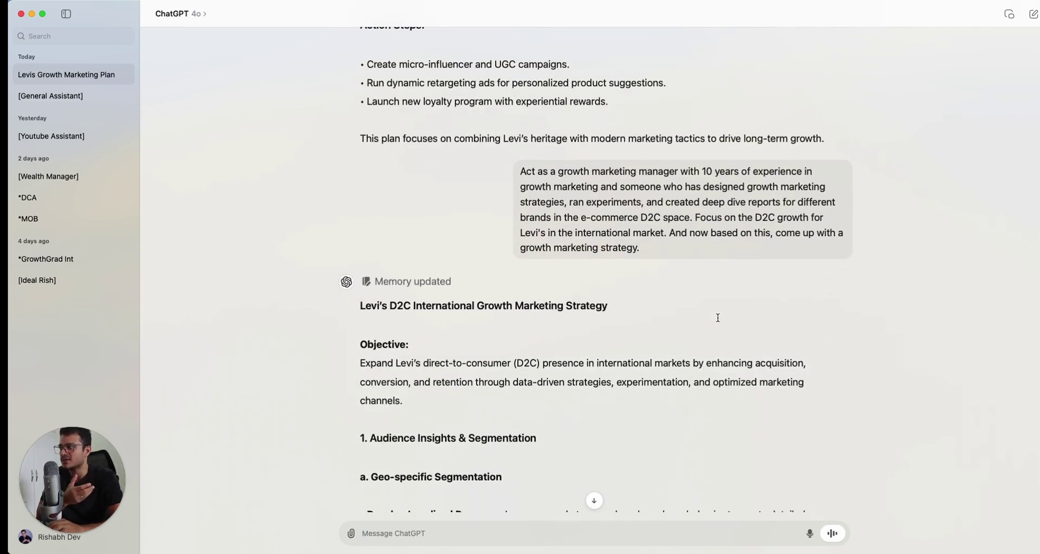
scroll(718, 318, "down", 13)
scroll(536, 305, "down", 4)
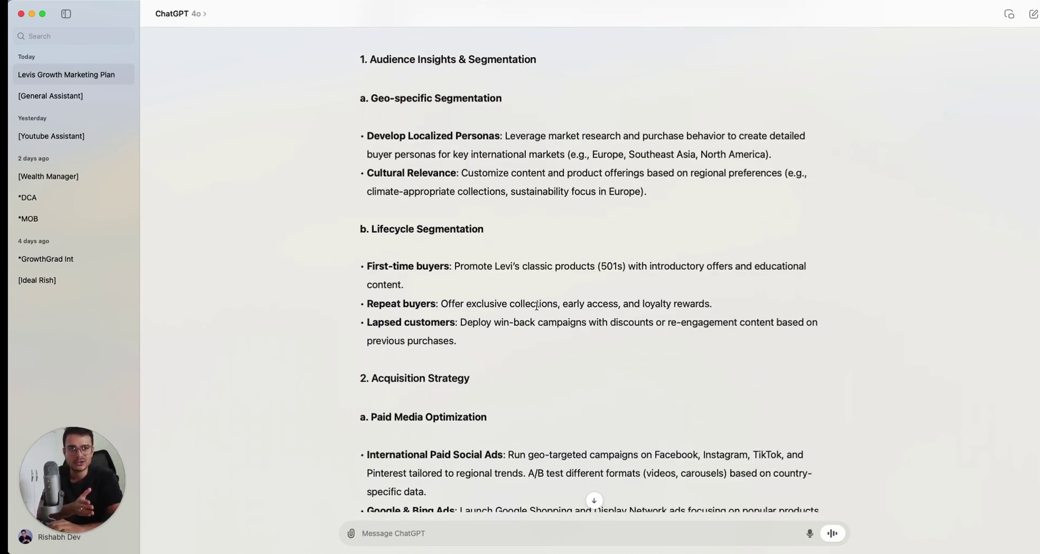
scroll(537, 305, "down", 3)
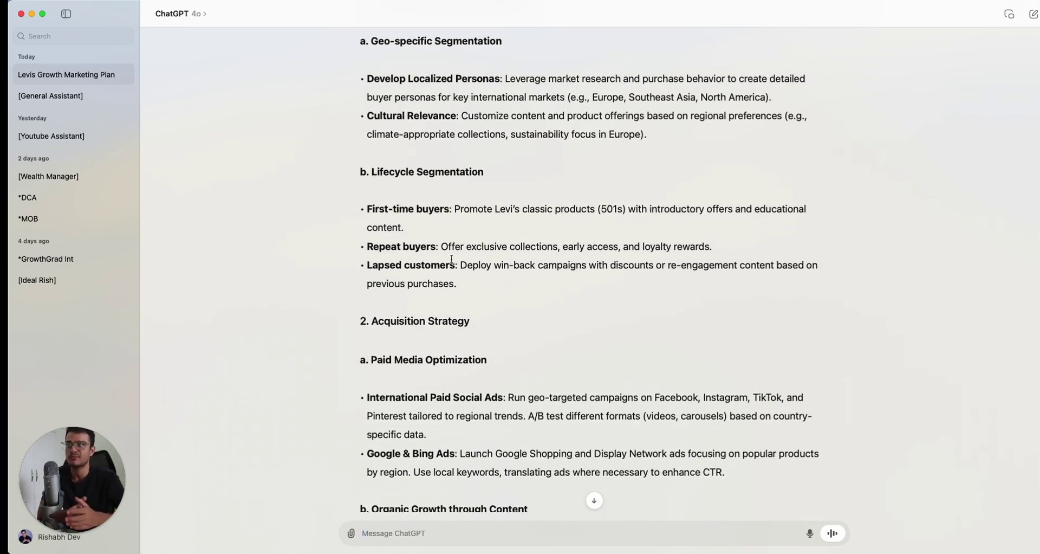
left_click_drag(512, 208, 607, 218)
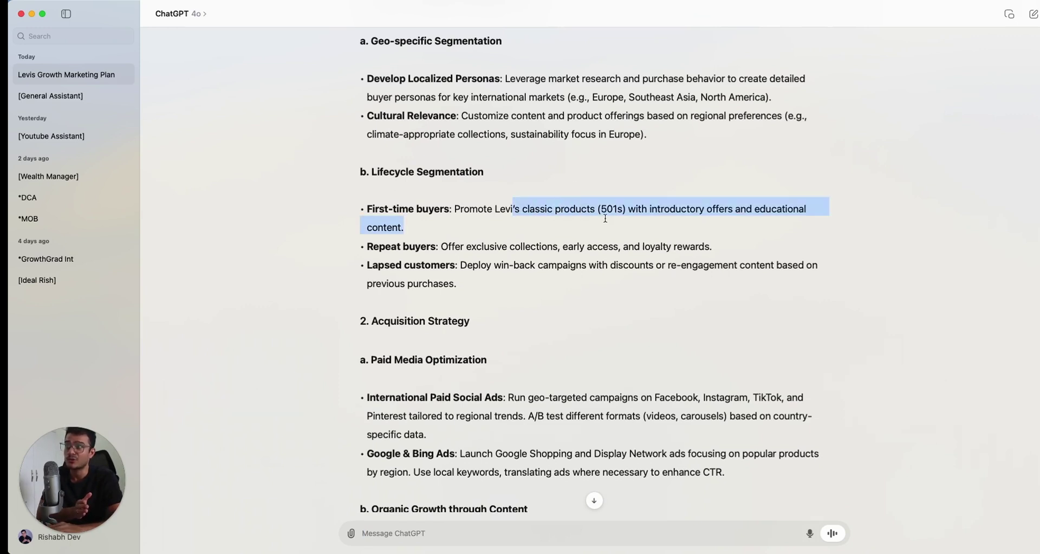
left_click(629, 225)
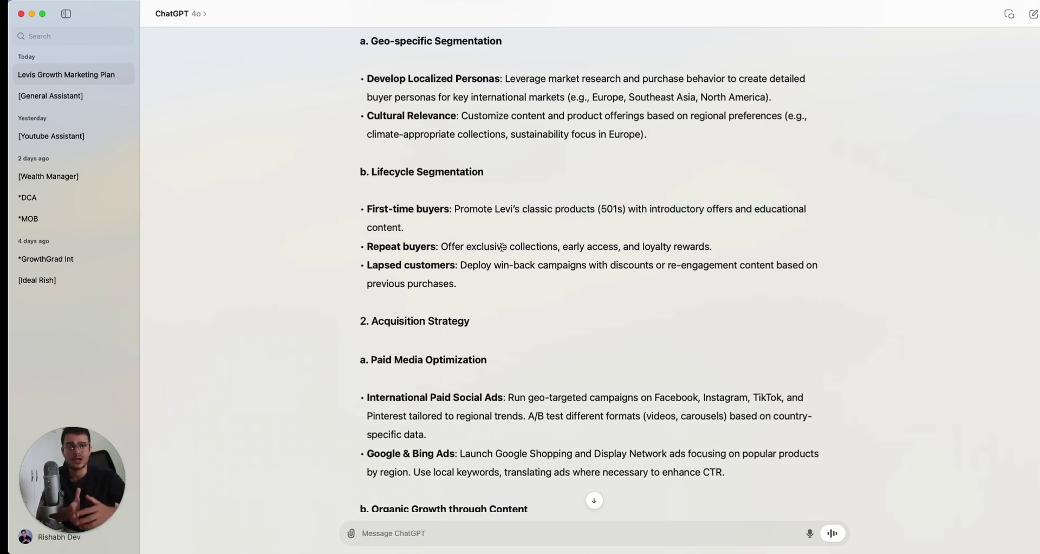
scroll(503, 247, "down", 2)
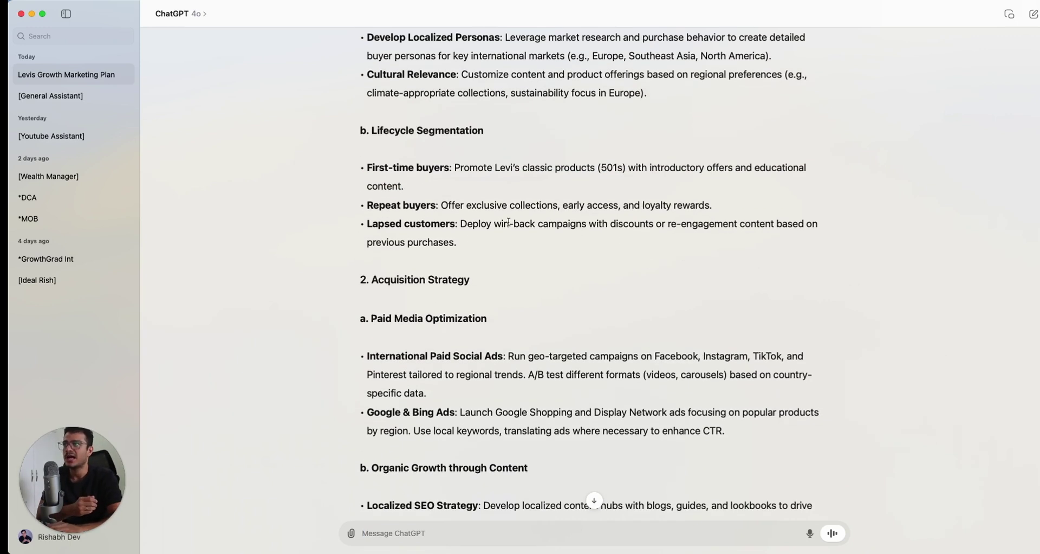
Step: Read the new strategy's acquisition section, highlighting the Product-led Acquisition heading and the limited-edition collections text under Exclusive Regional Drops
scroll(524, 224, "down", 3)
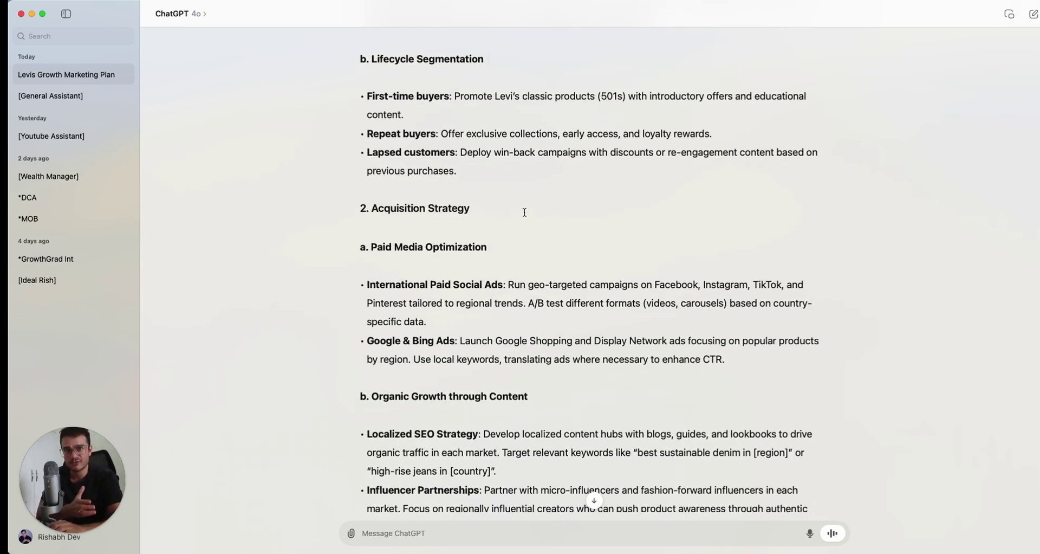
scroll(524, 212, "down", 3)
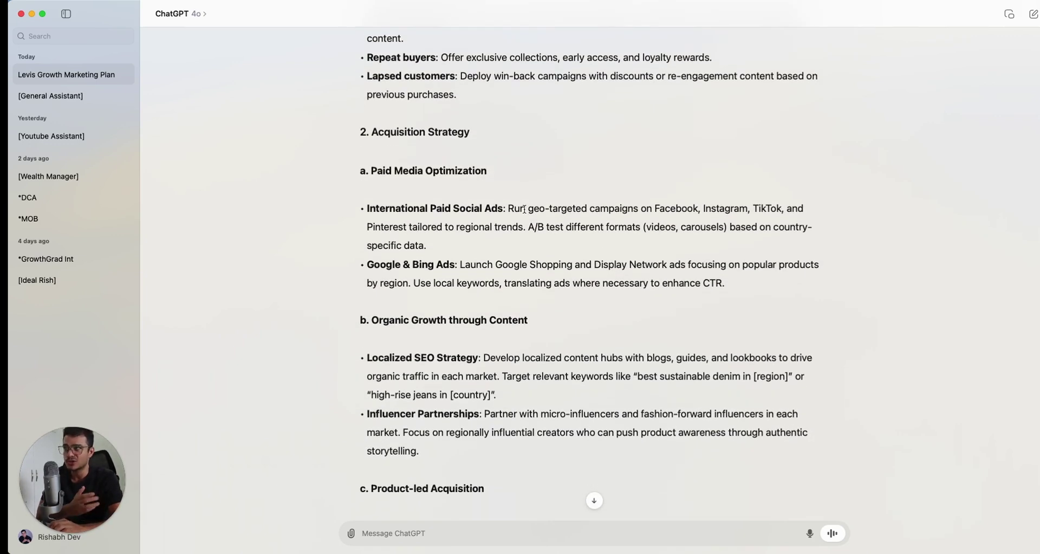
scroll(524, 209, "down", 3)
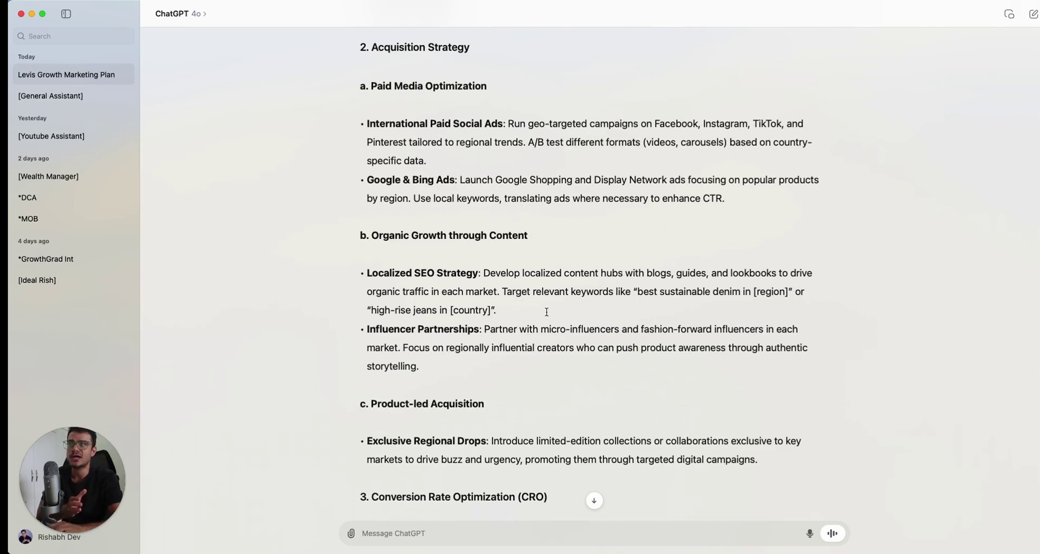
scroll(547, 312, "down", 4)
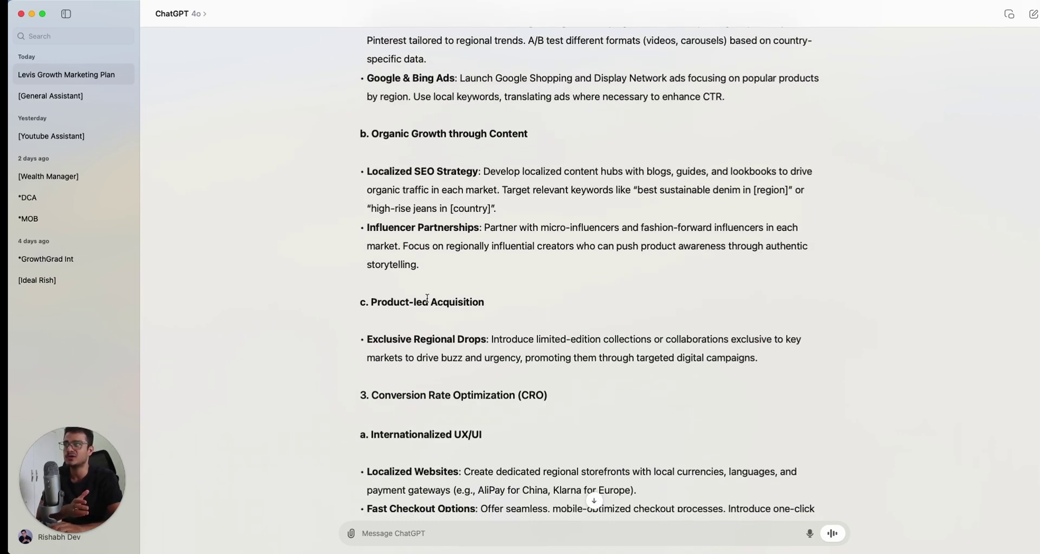
left_click_drag(372, 303, 499, 303)
left_click(524, 367)
scroll(525, 357, "down", 5)
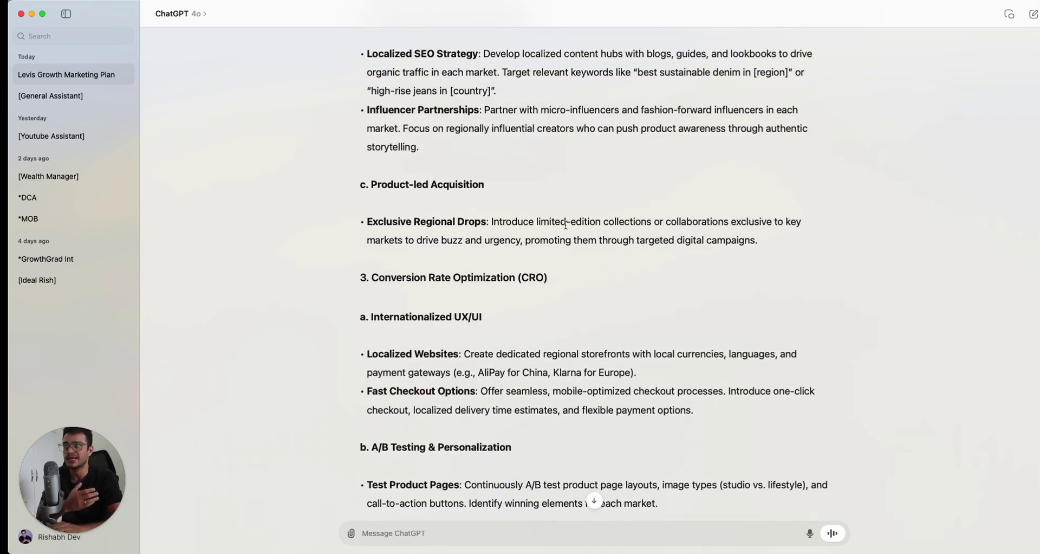
left_click_drag(536, 222, 656, 240)
left_click(656, 243)
scroll(656, 243, "down", 1)
scroll(656, 243, "down", 3)
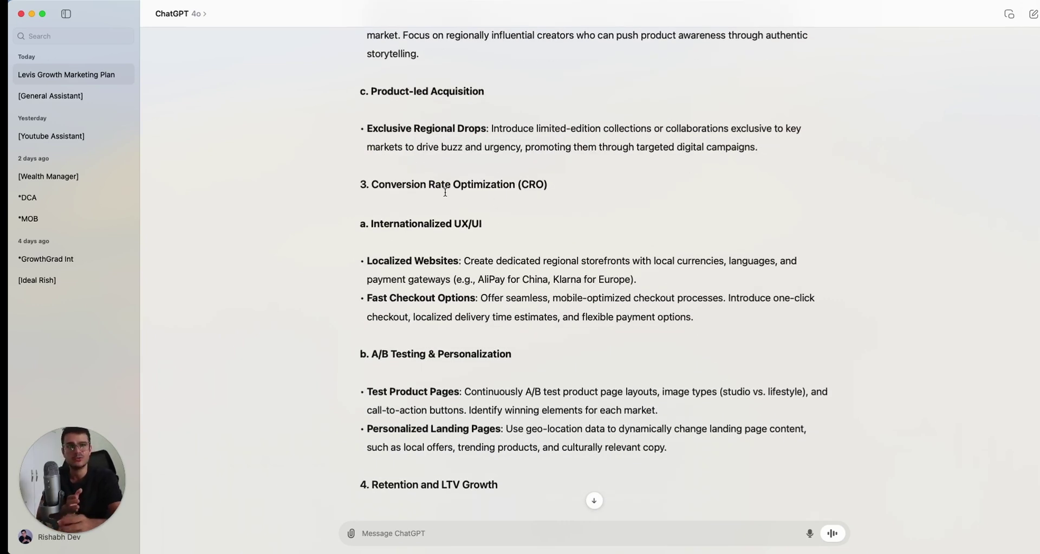
Step: Read the strategy's sections on conversion rate optimization, retention and LTV growth, and international brand awareness and community building
scroll(446, 192, "down", 6)
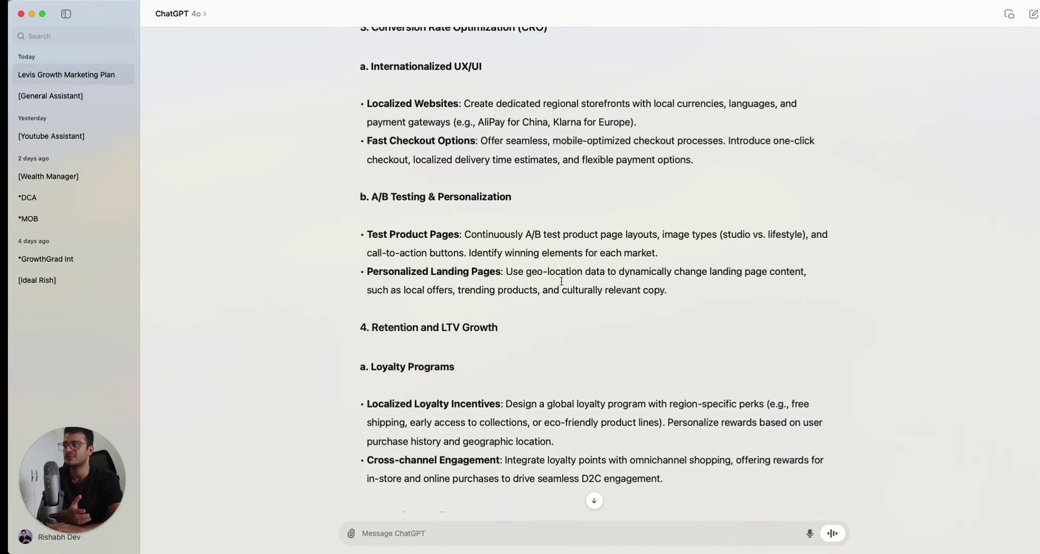
scroll(562, 281, "down", 4)
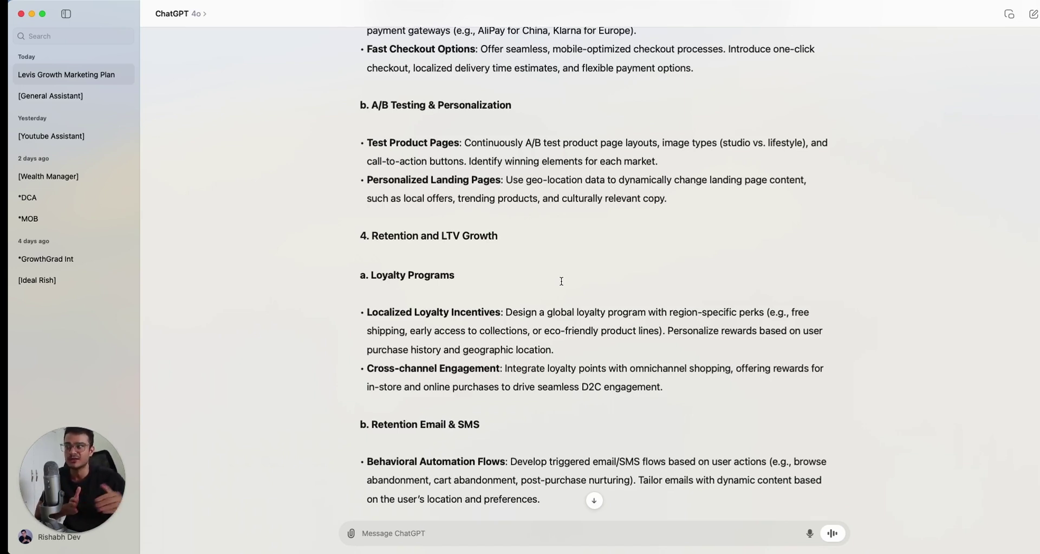
scroll(562, 281, "down", 3)
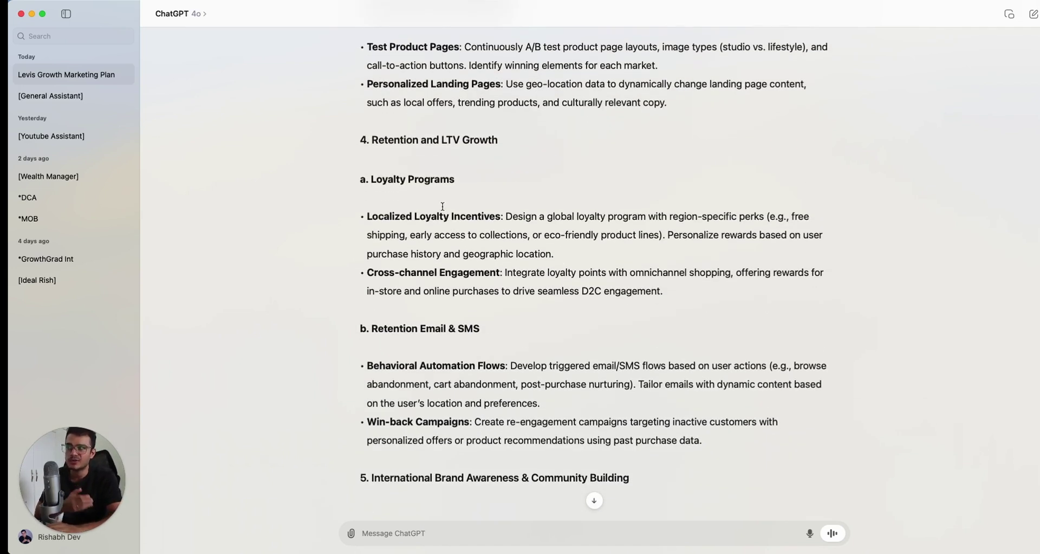
scroll(443, 206, "down", 2)
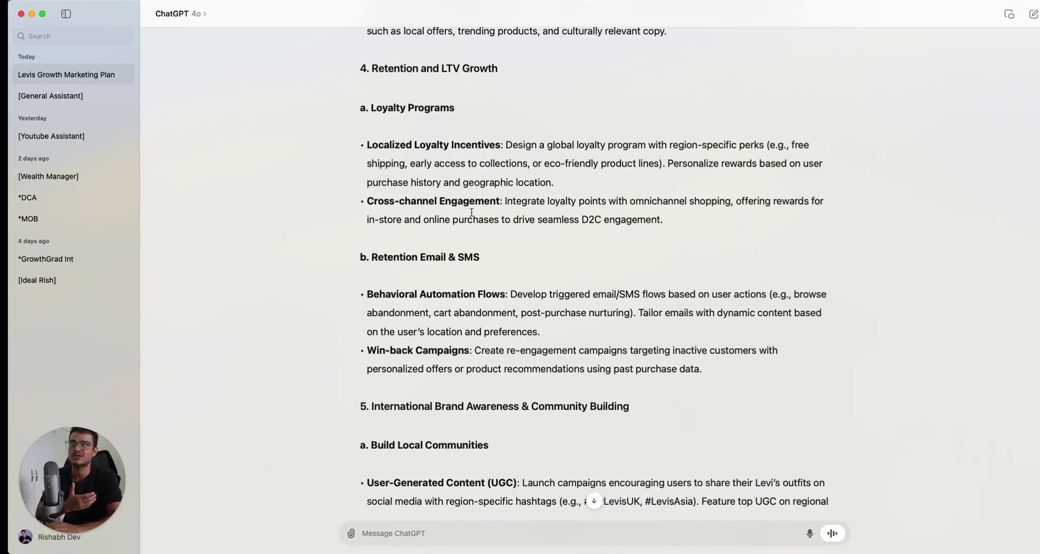
scroll(522, 312, "down", 2)
scroll(523, 312, "down", 2)
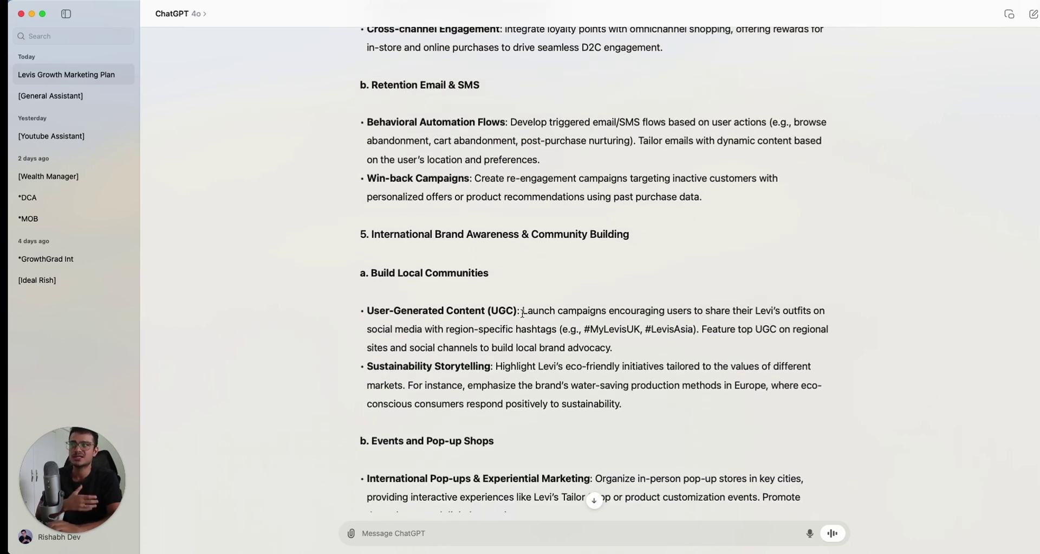
scroll(523, 313, "down", 6)
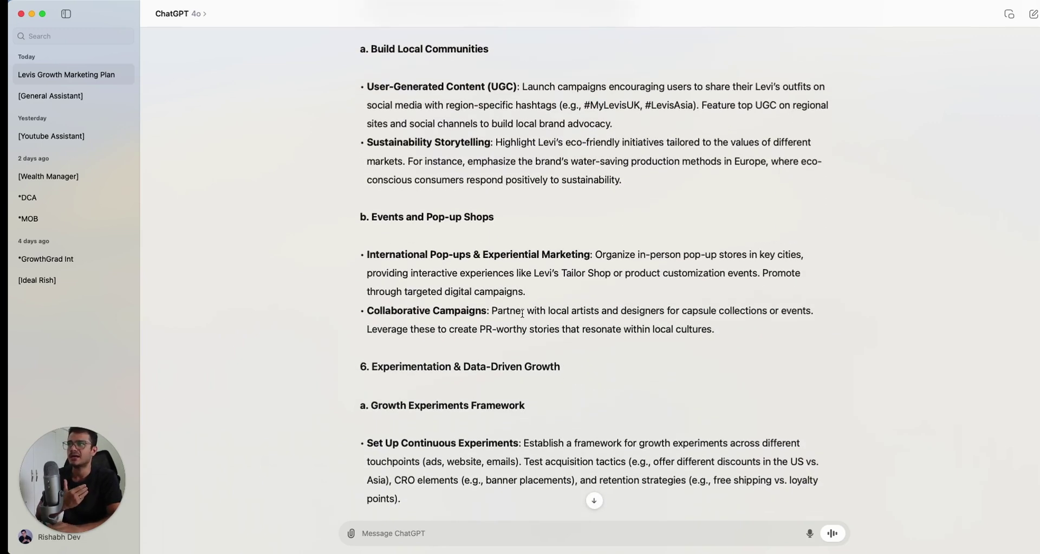
Step: Examine the experimentation and data-driven growth section, highlighting the Set Up Continuous Experiments description, and continue to partnerships and KPIs
scroll(522, 313, "down", 2)
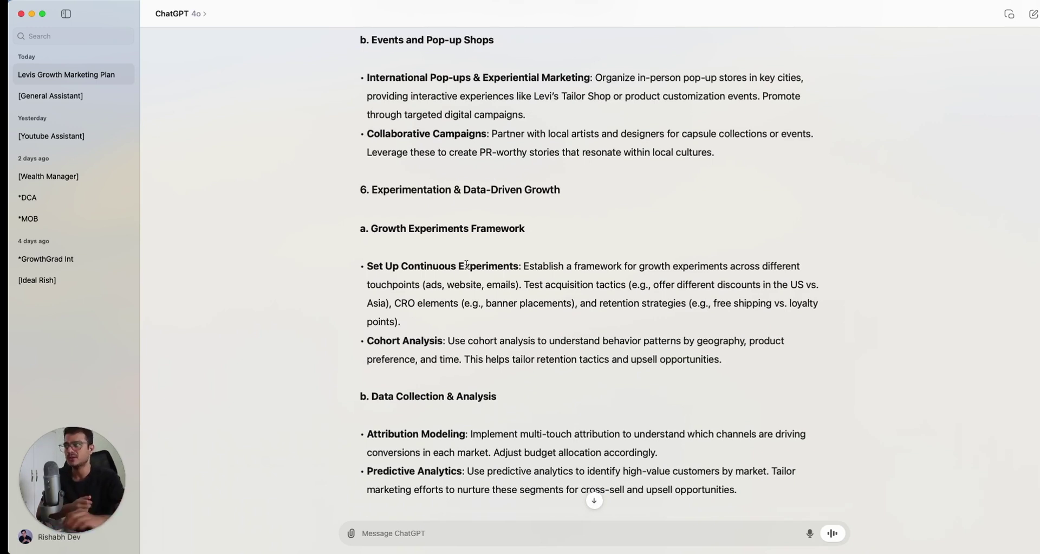
scroll(466, 264, "down", 2)
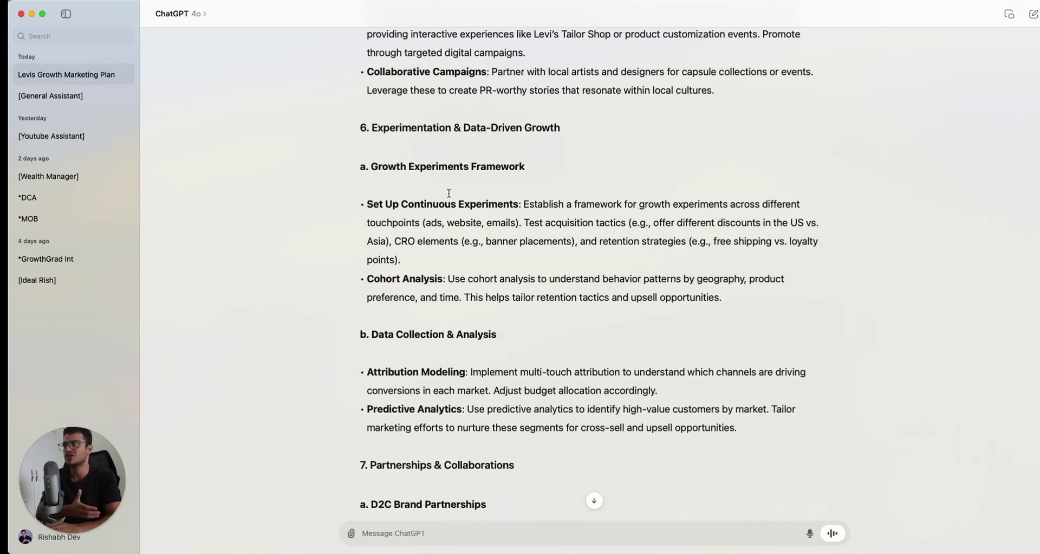
scroll(484, 245, "down", 1)
left_click_drag(523, 179, 569, 223)
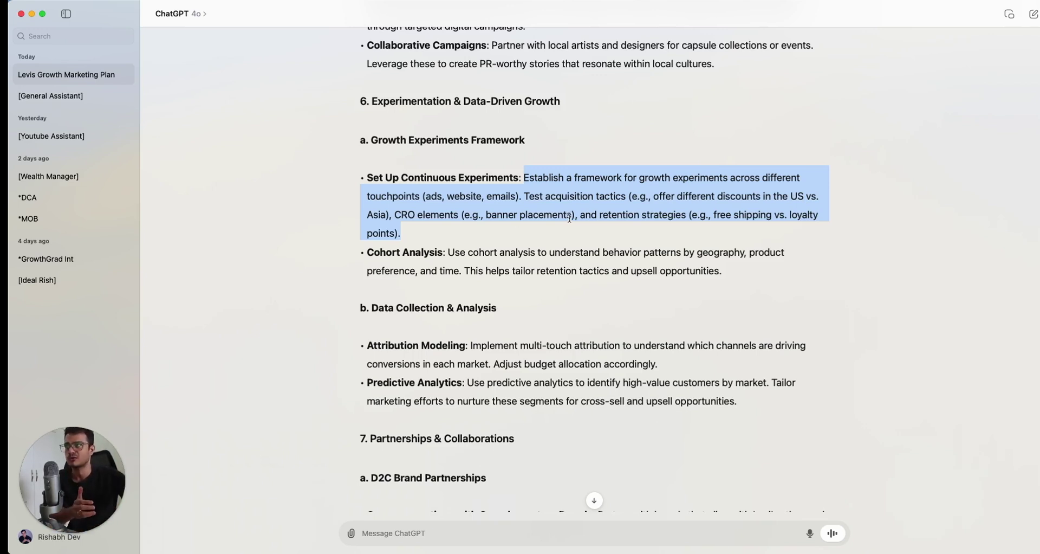
double_click(570, 216)
left_click(570, 216)
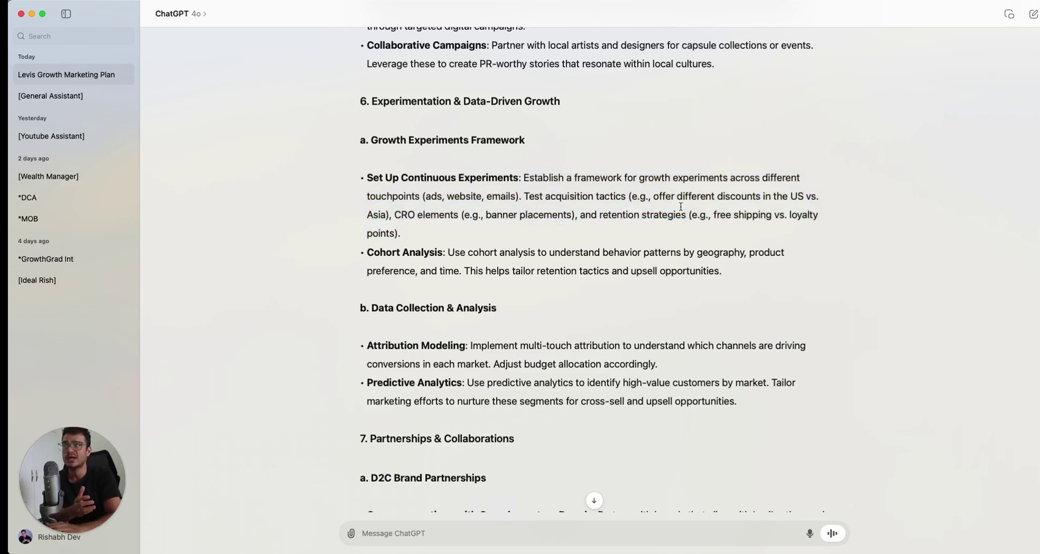
scroll(457, 286, "down", 2)
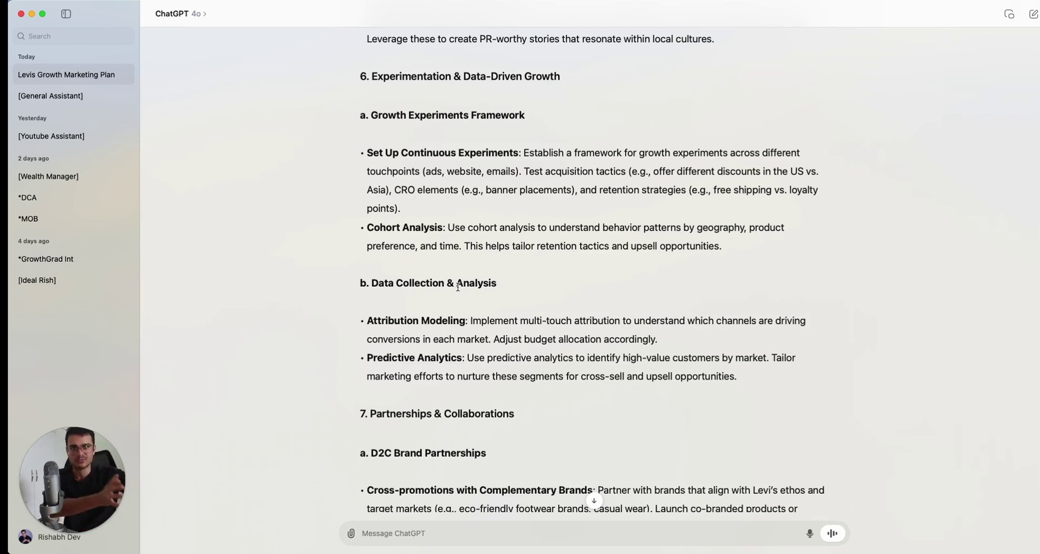
scroll(584, 307, "down", 10)
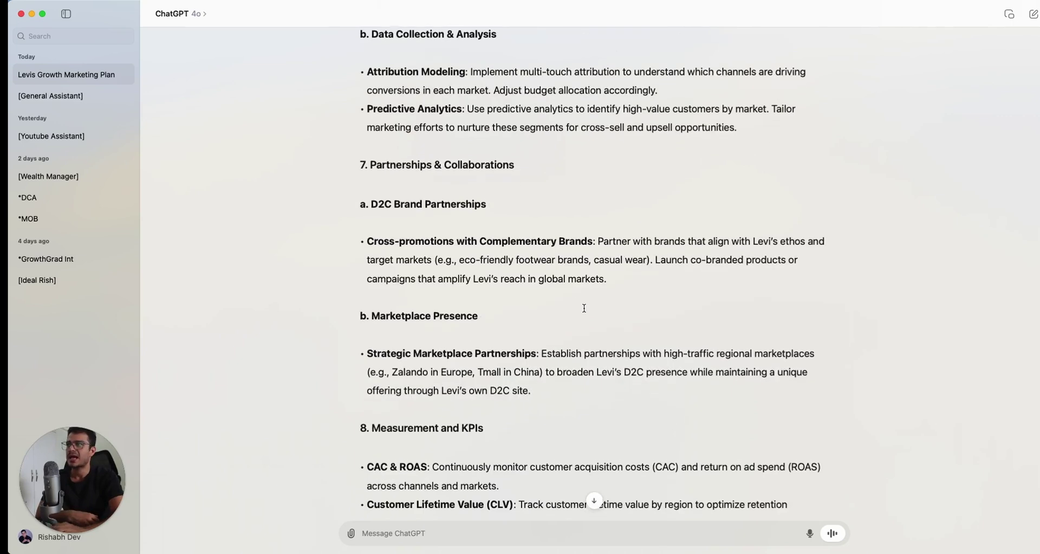
Step: Dictate and send a prompt asking for a stage-wise full-funnel Levi's strategy from awareness through acquisition, conversion, AOV, CRM retention and referral, with sample experiments
scroll(584, 307, "down", 10)
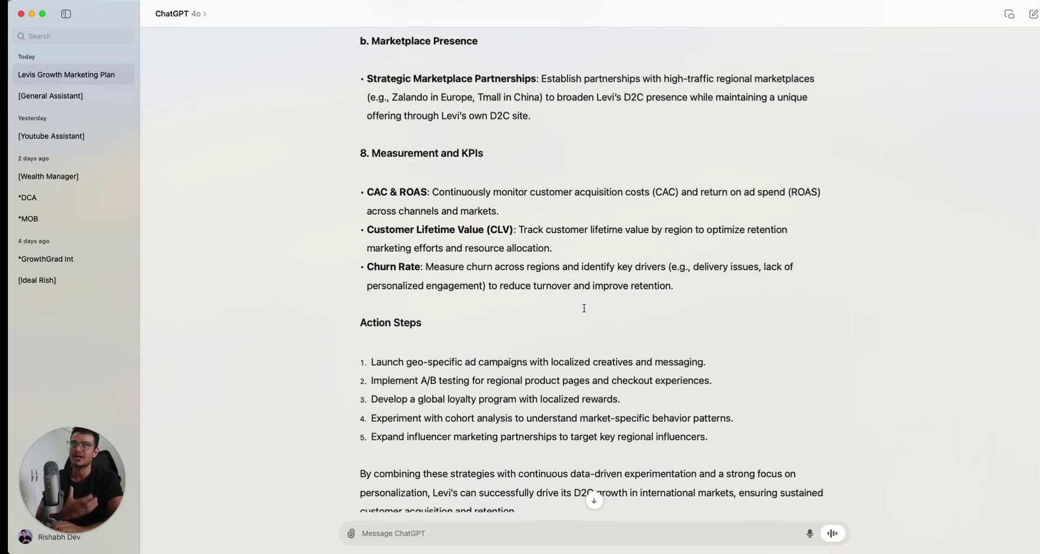
scroll(585, 307, "down", 1)
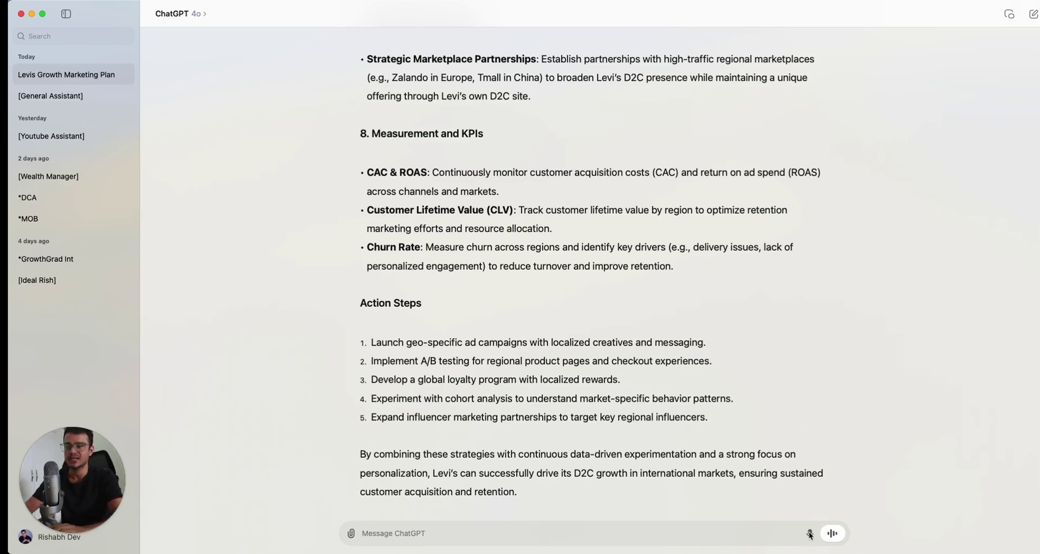
left_click(810, 533)
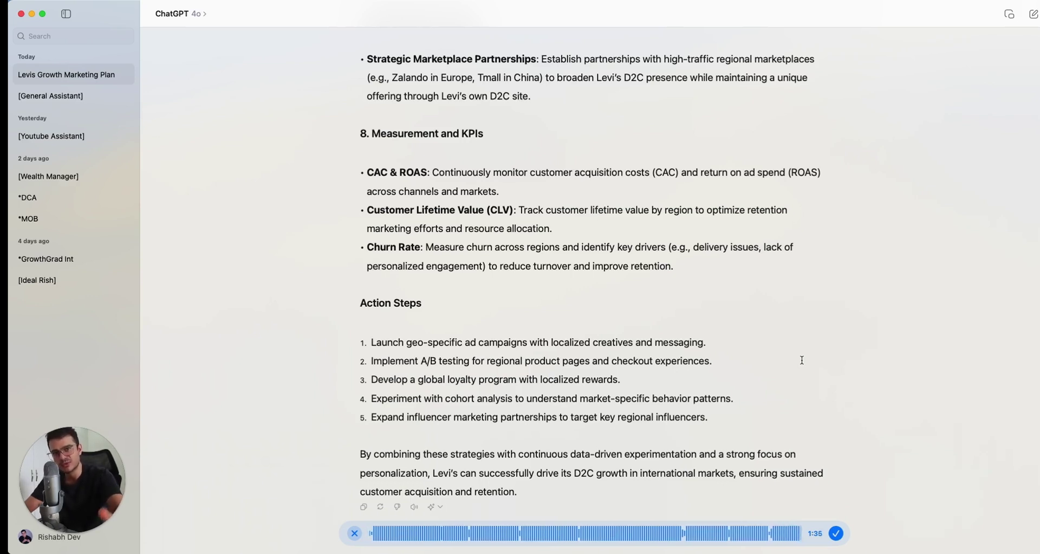
left_click(836, 533)
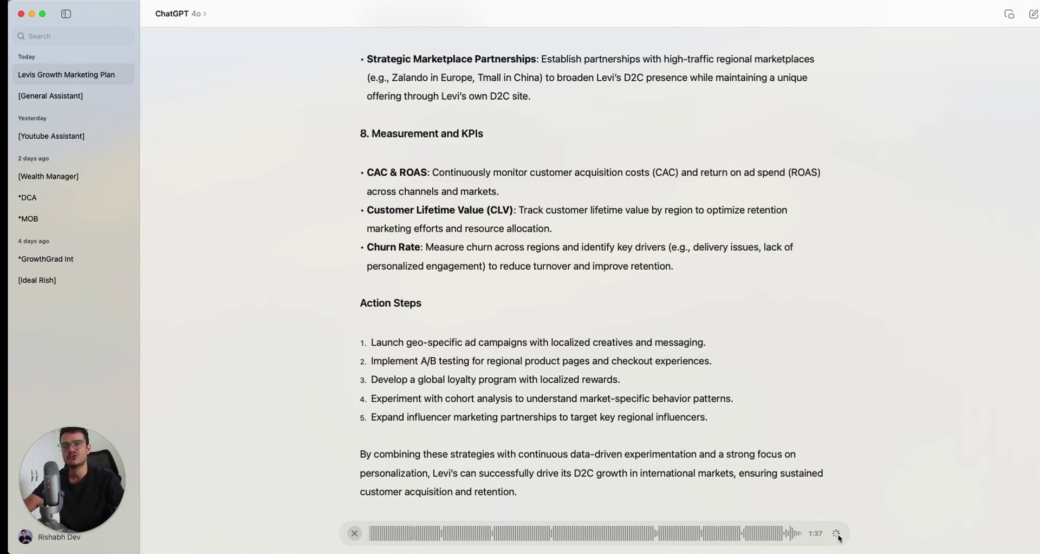
left_click(838, 535)
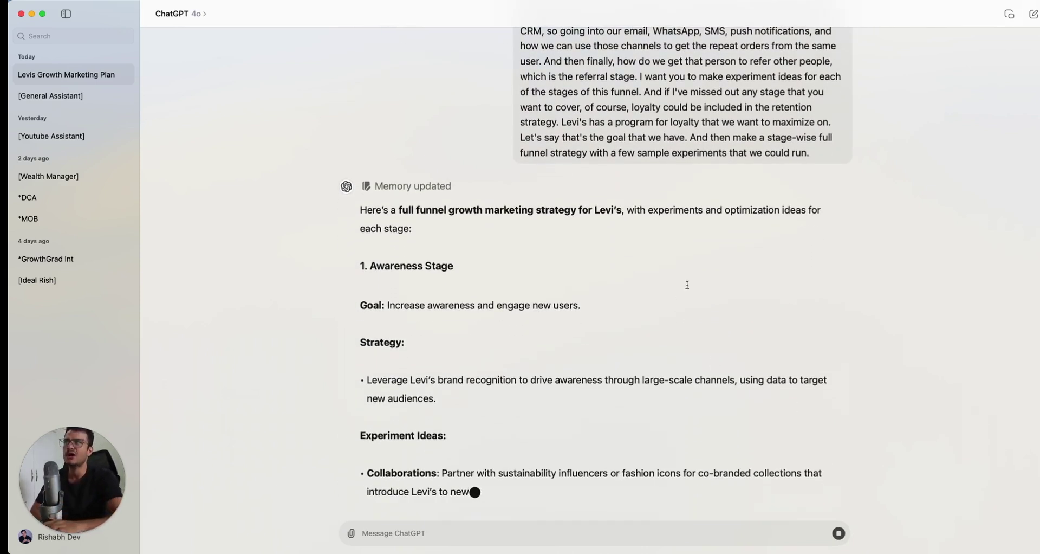
Step: Review the dictated full-funnel prompt and read the Awareness Stage goal, strategy and experiment ideas in the new response
scroll(640, 294, "up", 2)
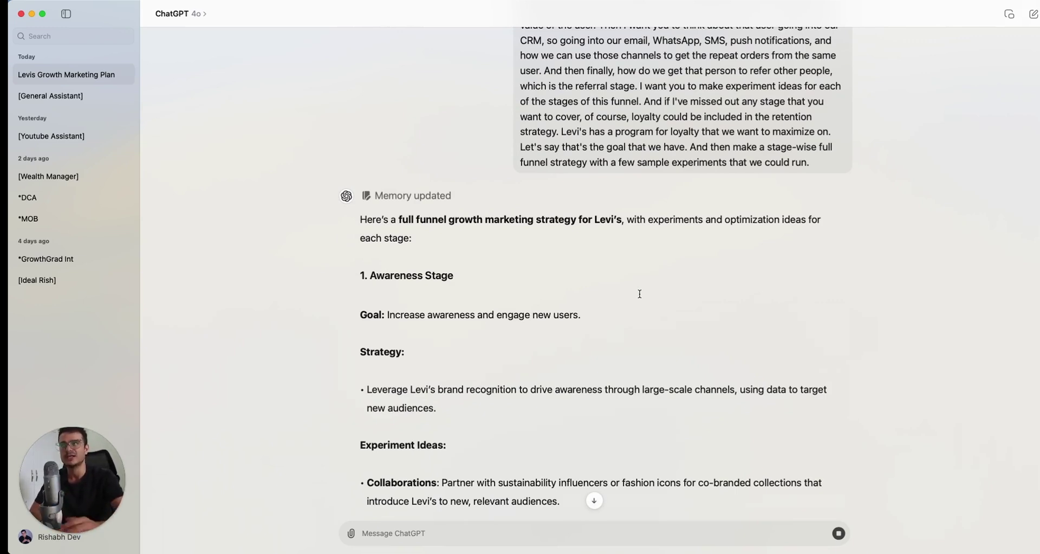
scroll(650, 200, "up", 10)
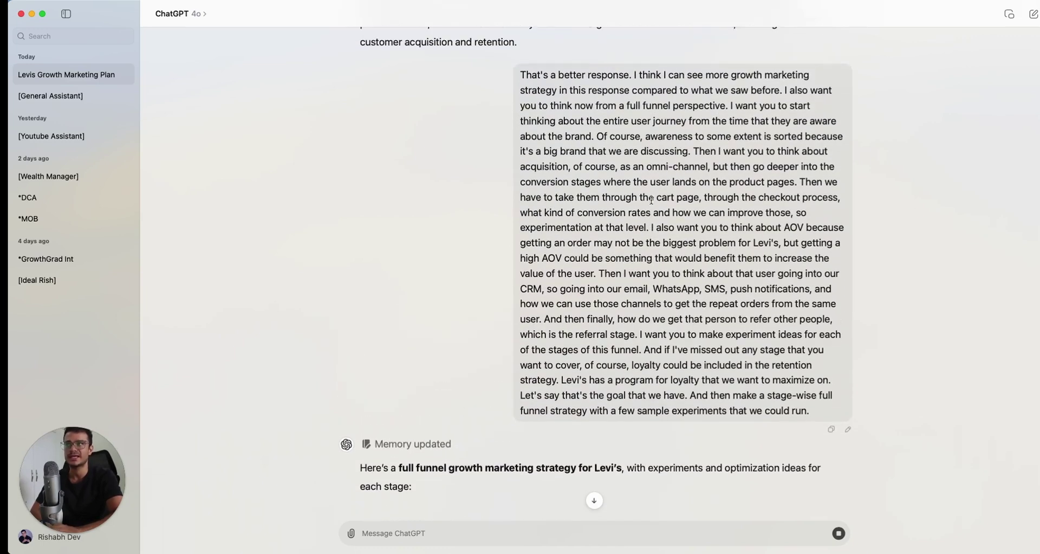
scroll(652, 200, "up", 1)
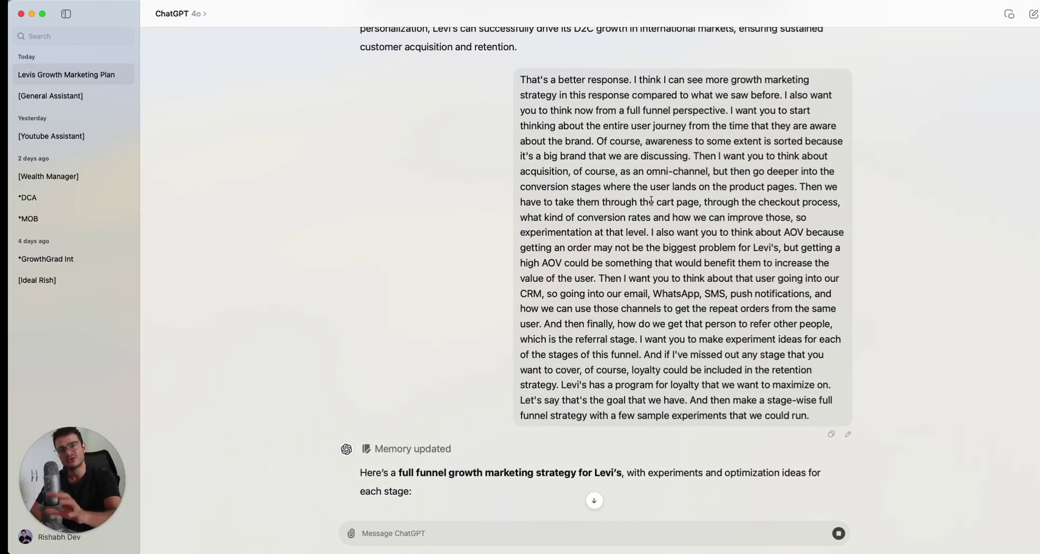
scroll(652, 200, "down", 7)
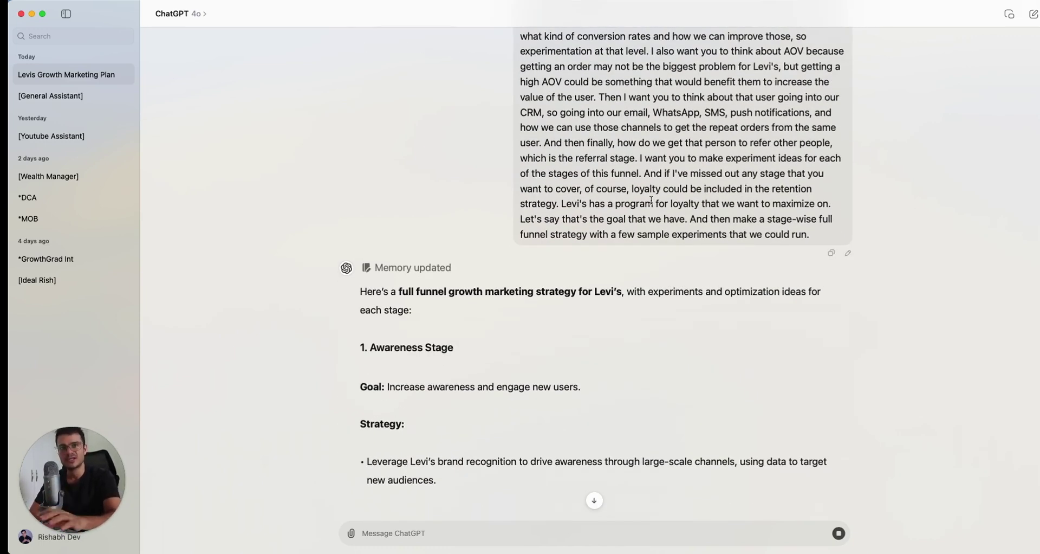
scroll(581, 211, "down", 5)
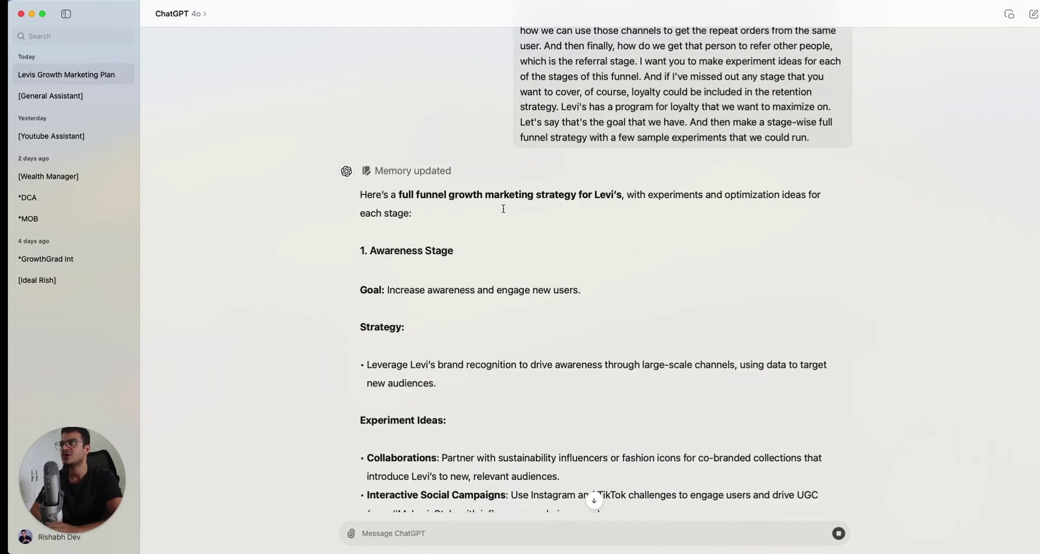
scroll(503, 208, "down", 2)
scroll(503, 208, "down", 5)
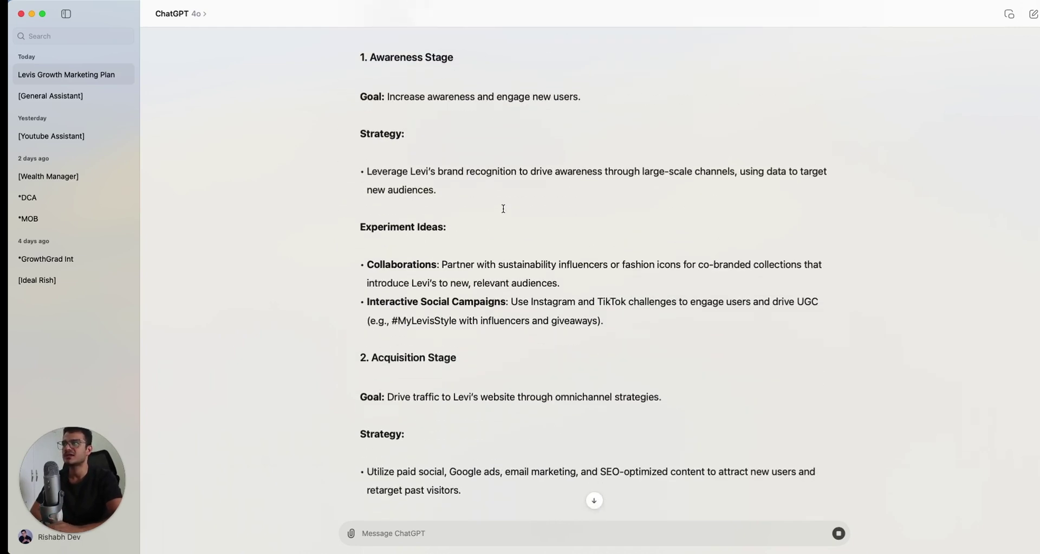
scroll(504, 209, "up", 1)
Step: Read the Acquisition Stage strategy and its experiment ideas, highlighting the Ad Creative Testing item
scroll(503, 209, "down", 5)
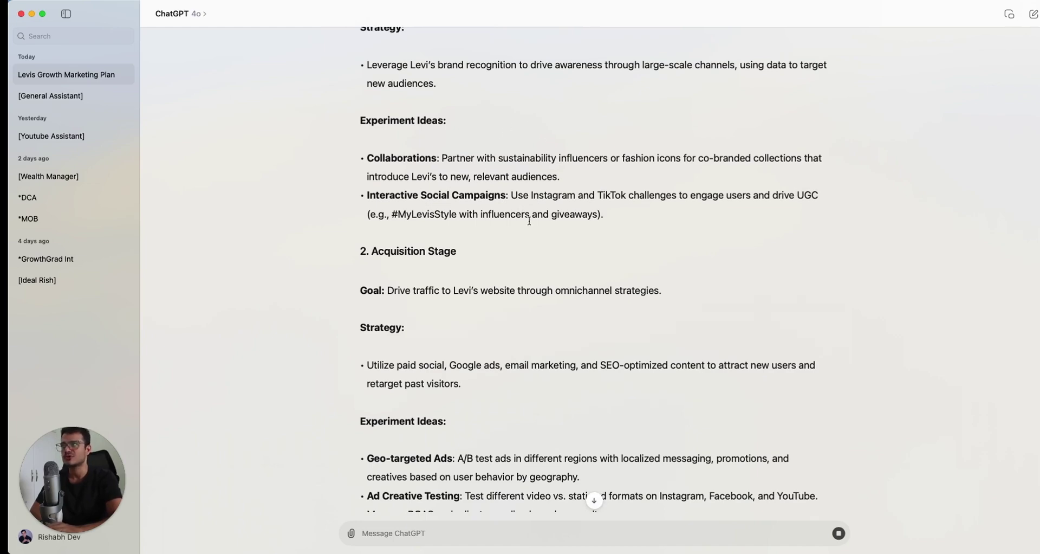
scroll(493, 210, "down", 1)
scroll(495, 196, "down", 3)
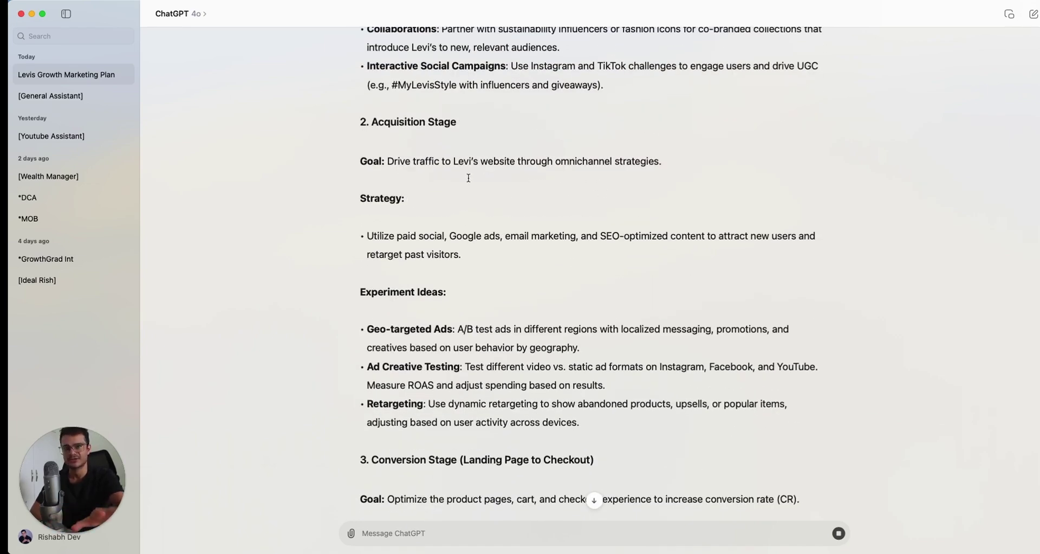
scroll(467, 176, "down", 1)
scroll(518, 249, "down", 2)
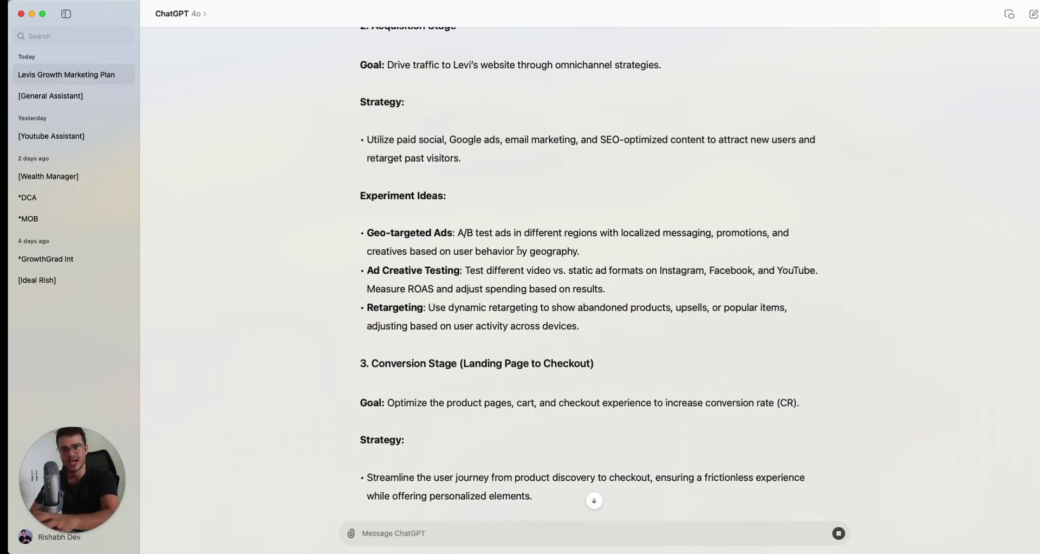
triple_click(423, 267)
left_click(488, 278)
scroll(448, 278, "down", 1)
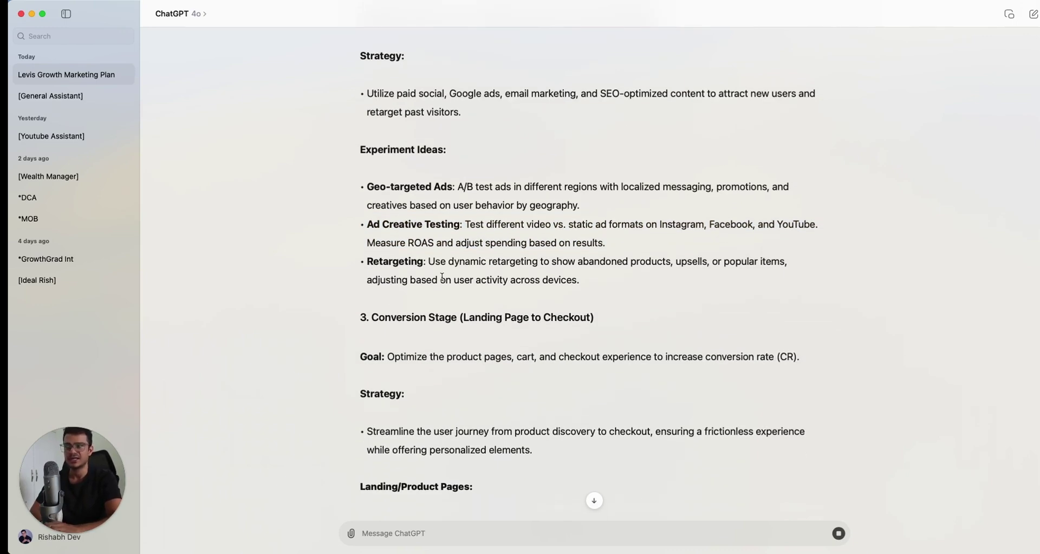
scroll(443, 278, "down", 1)
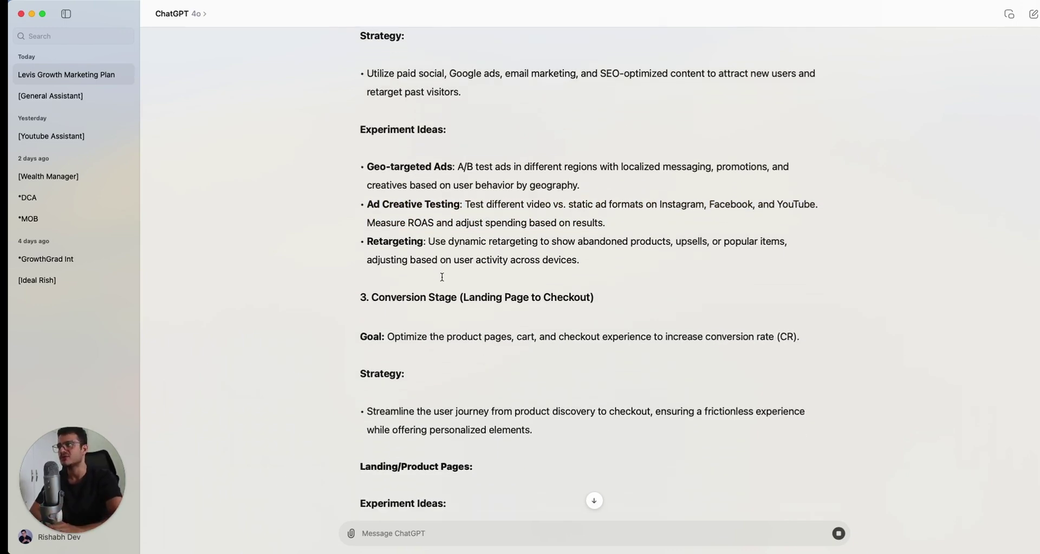
scroll(442, 278, "up", 4)
Step: Examine the Conversion Stage strategy and its landing and product page experiments on social proof, personalized recommendations and bundling offers
scroll(442, 277, "down", 8)
scroll(443, 277, "down", 1)
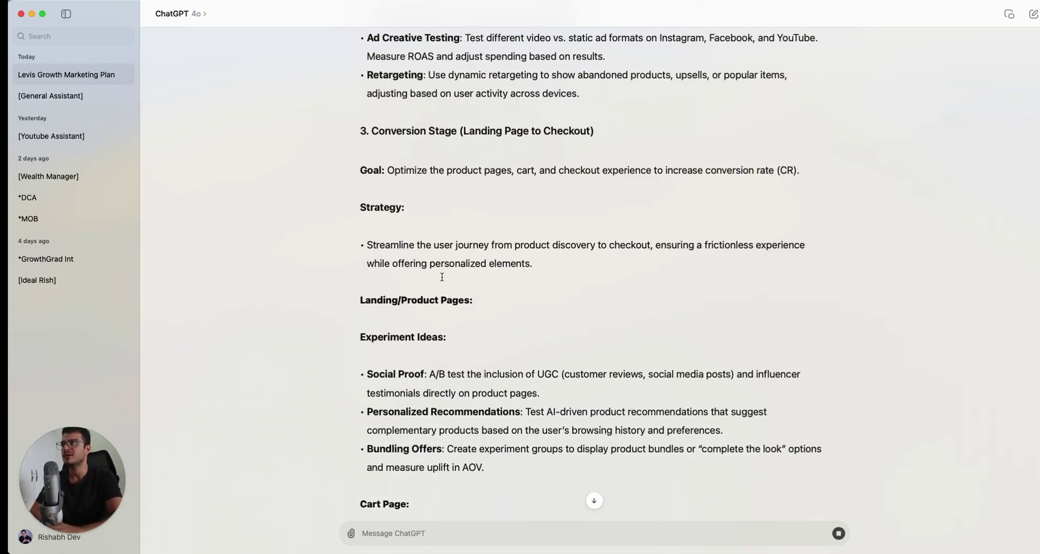
scroll(443, 277, "down", 5)
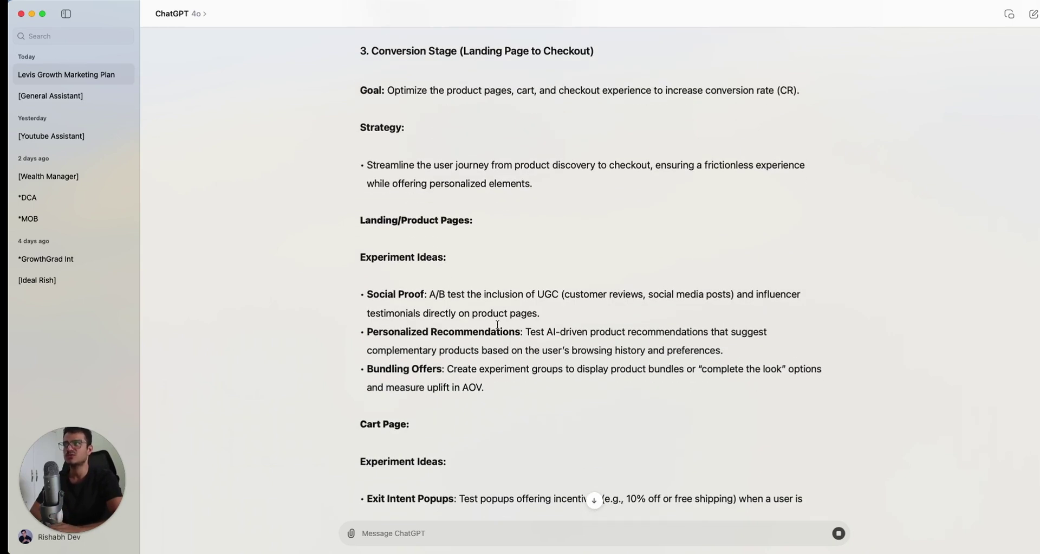
scroll(499, 327, "down", 3)
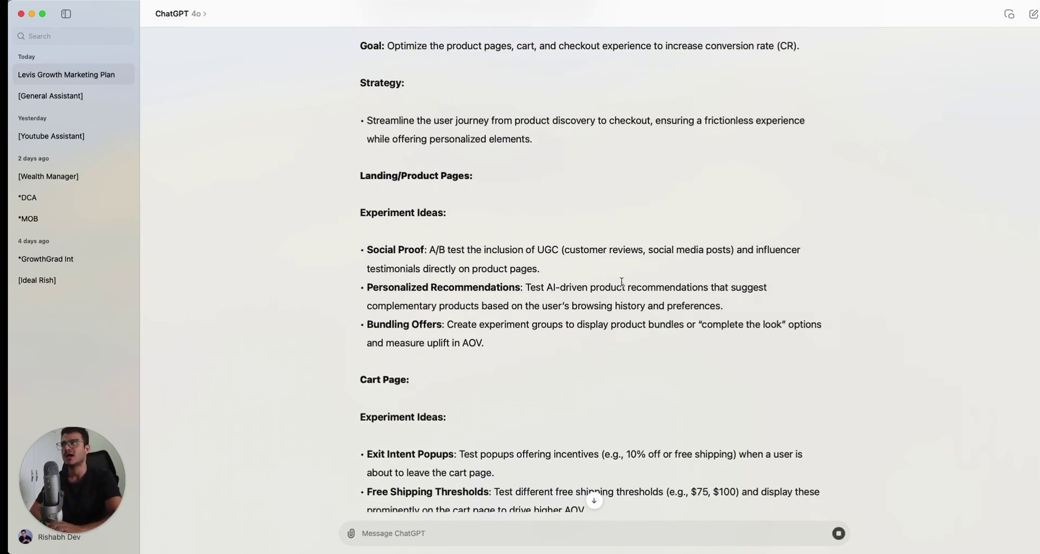
scroll(622, 282, "down", 2)
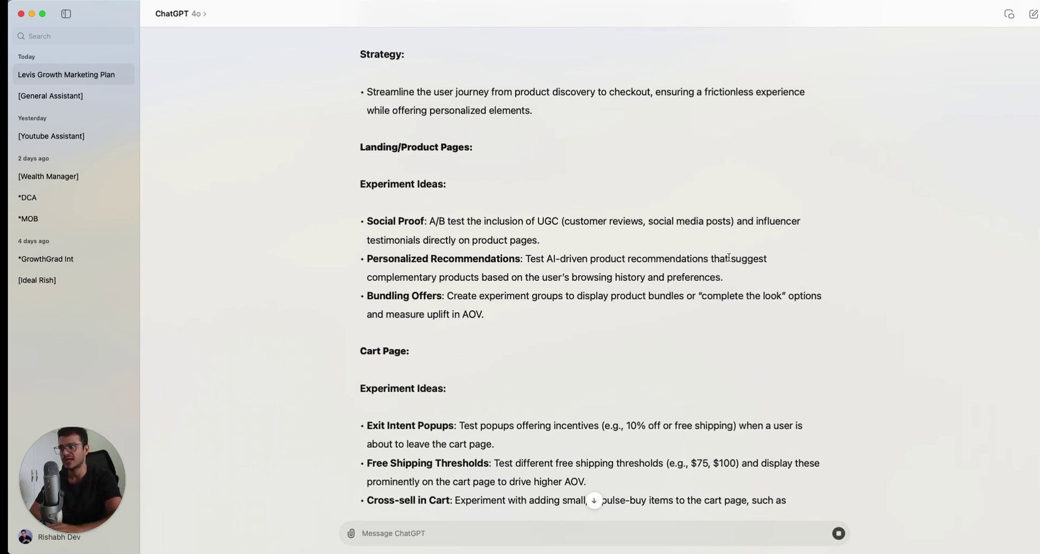
scroll(447, 293, "down", 2)
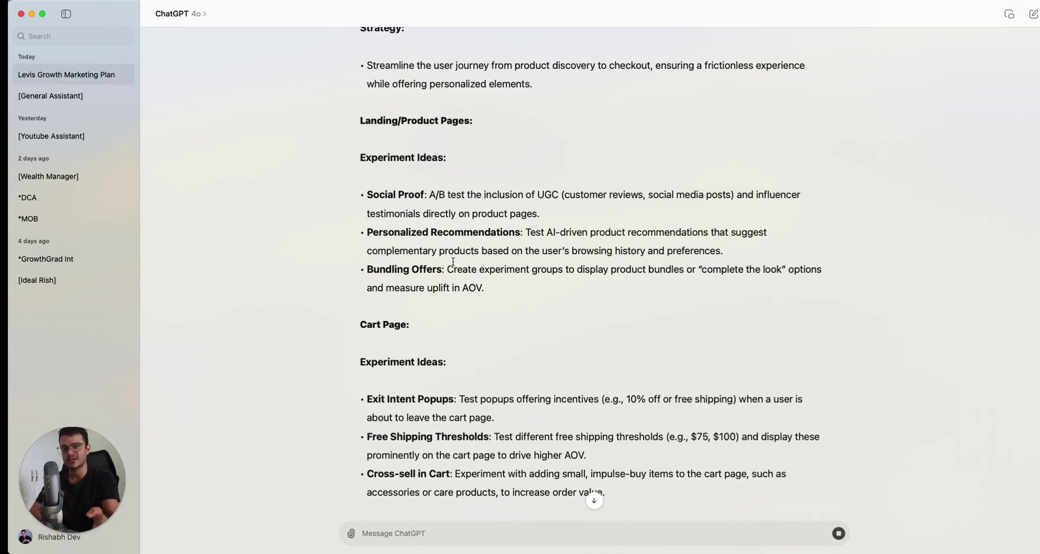
scroll(454, 262, "down", 2)
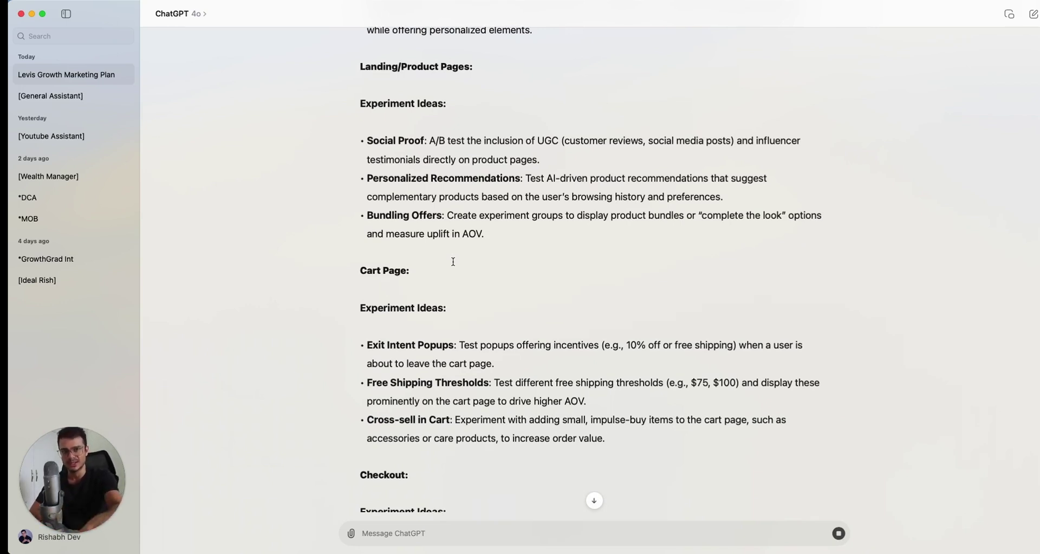
Step: Read the Conversion Stage's cart page and checkout experiment ideas, from exit intent popups to trust badges
scroll(454, 261, "down", 3)
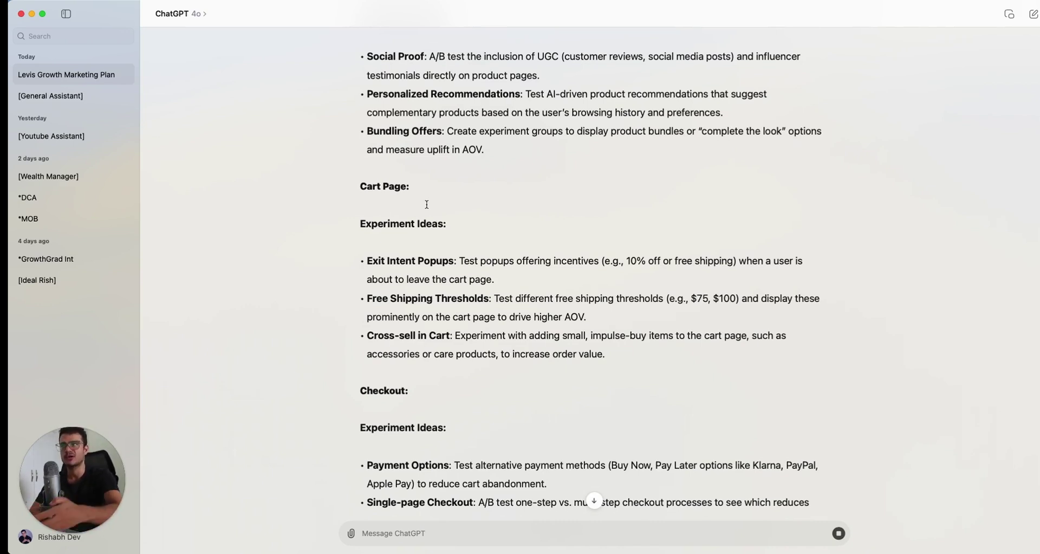
scroll(479, 290, "down", 2)
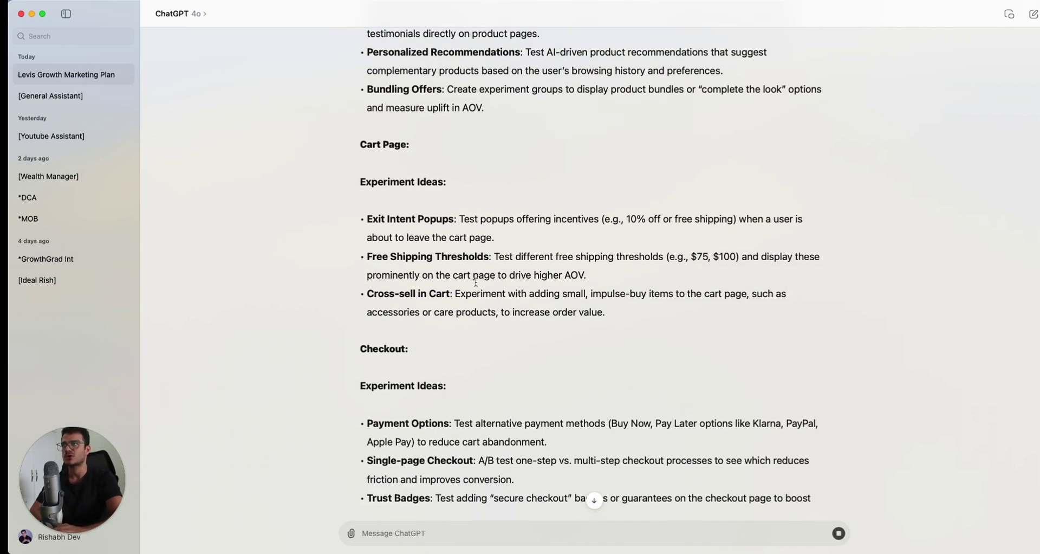
scroll(509, 237, "down", 2)
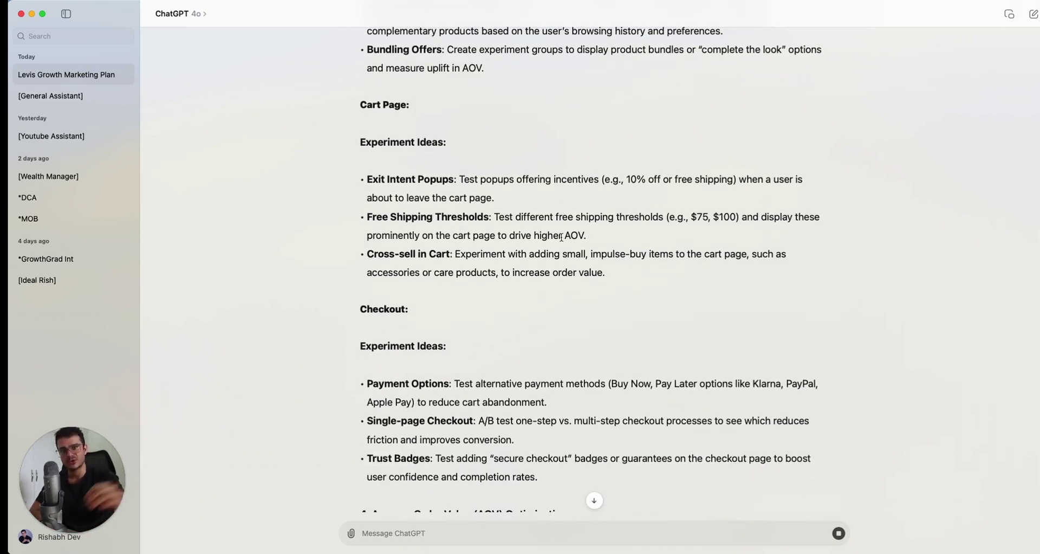
scroll(561, 236, "down", 3)
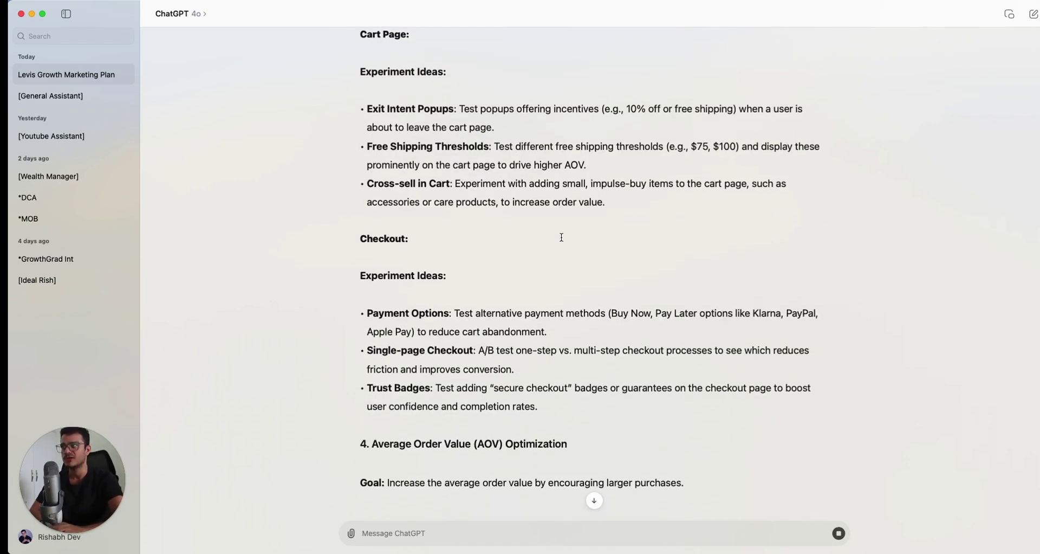
scroll(594, 279, "down", 2)
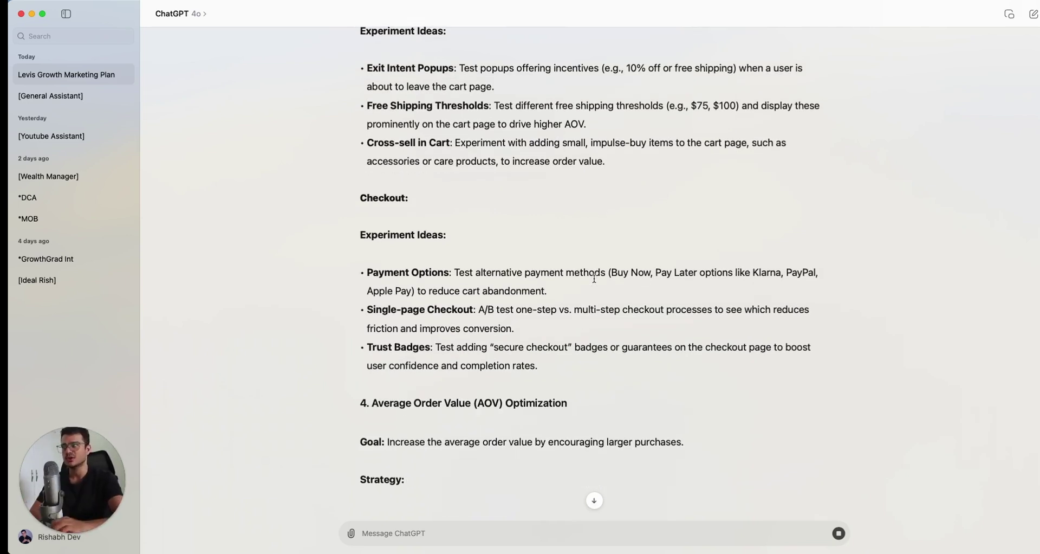
scroll(493, 236, "down", 3)
scroll(571, 257, "down", 1)
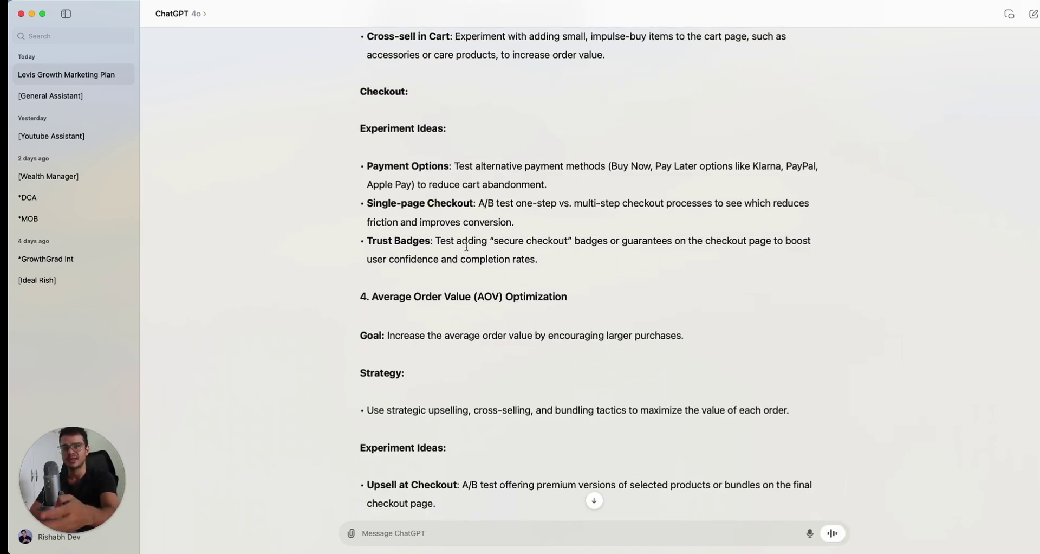
Step: Read the Average Order Value optimization section with its upsell, limited-time offer and gifting experiments
scroll(466, 247, "down", 5)
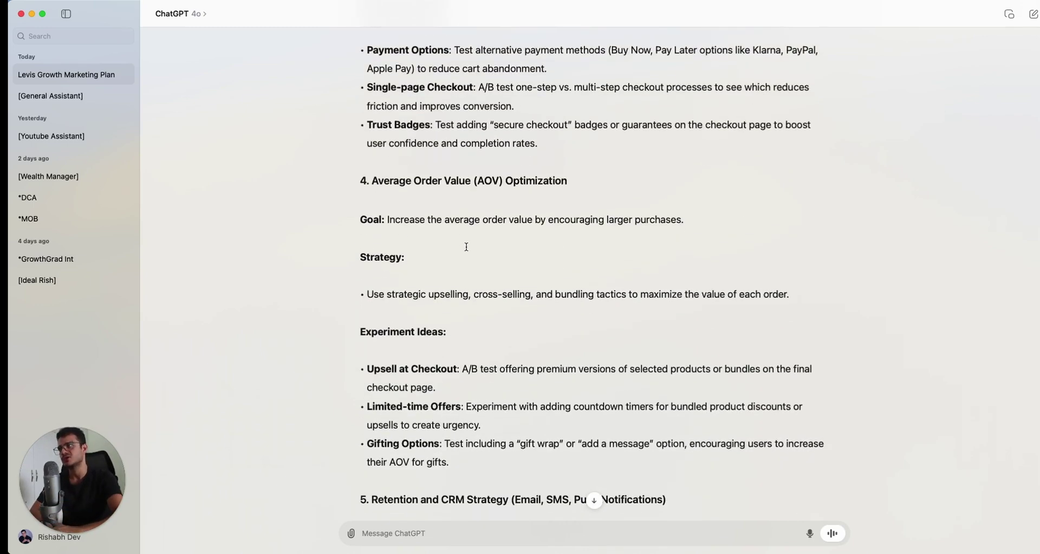
scroll(578, 326, "down", 4)
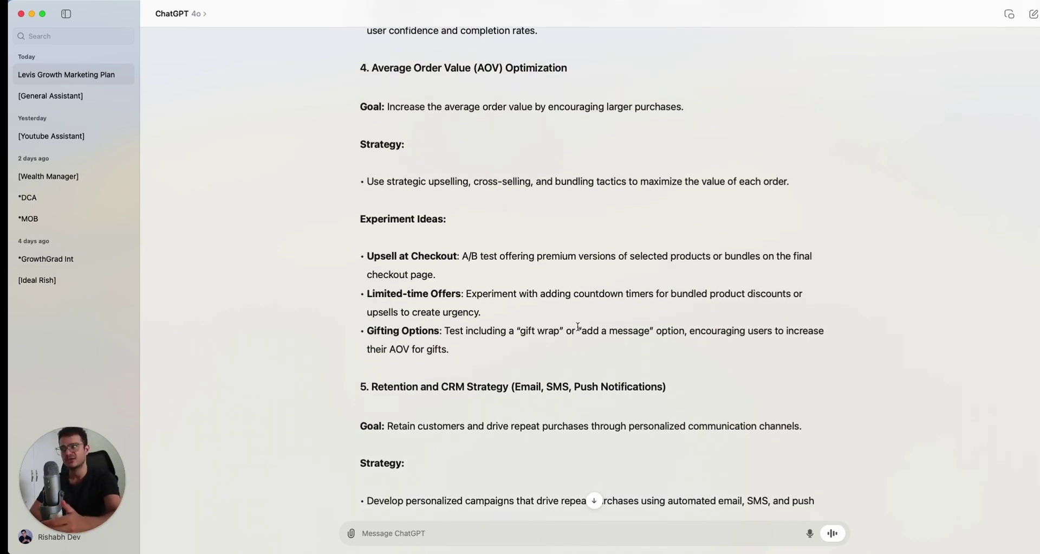
scroll(578, 326, "down", 4)
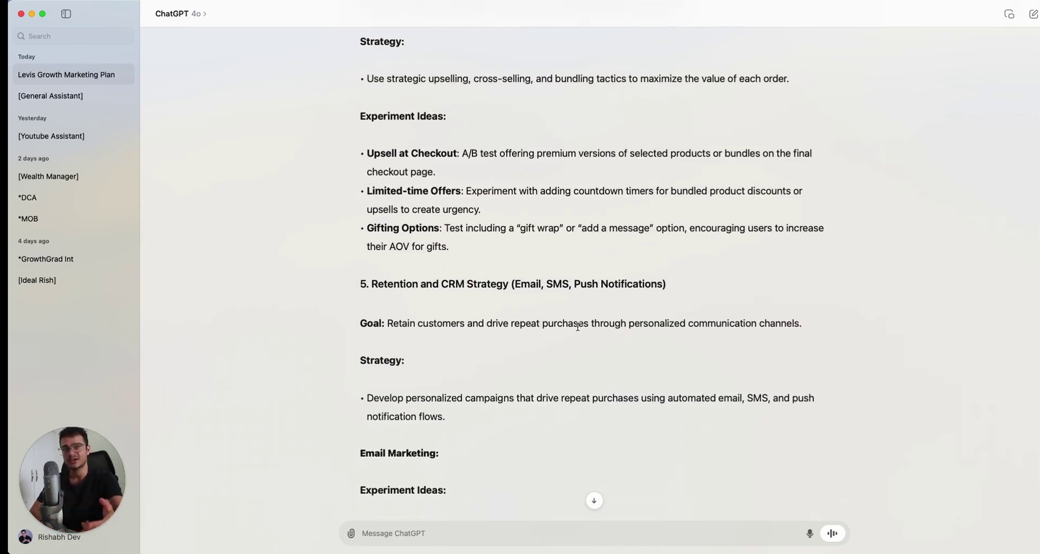
Step: Examine the Retention and CRM Strategy section, highlighting the Post-purchase Flow experiment under Email Marketing
scroll(578, 326, "down", 5)
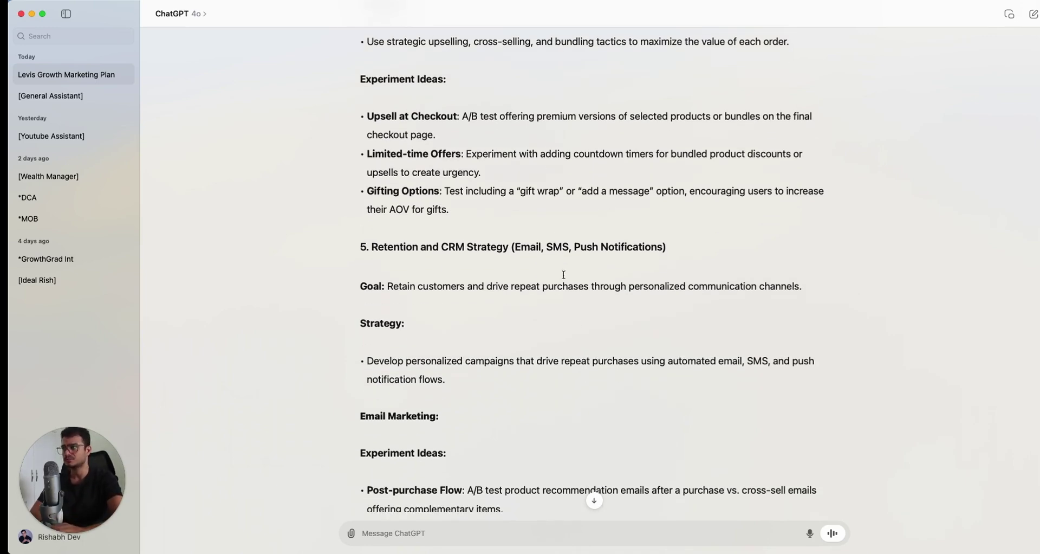
scroll(510, 253, "down", 2)
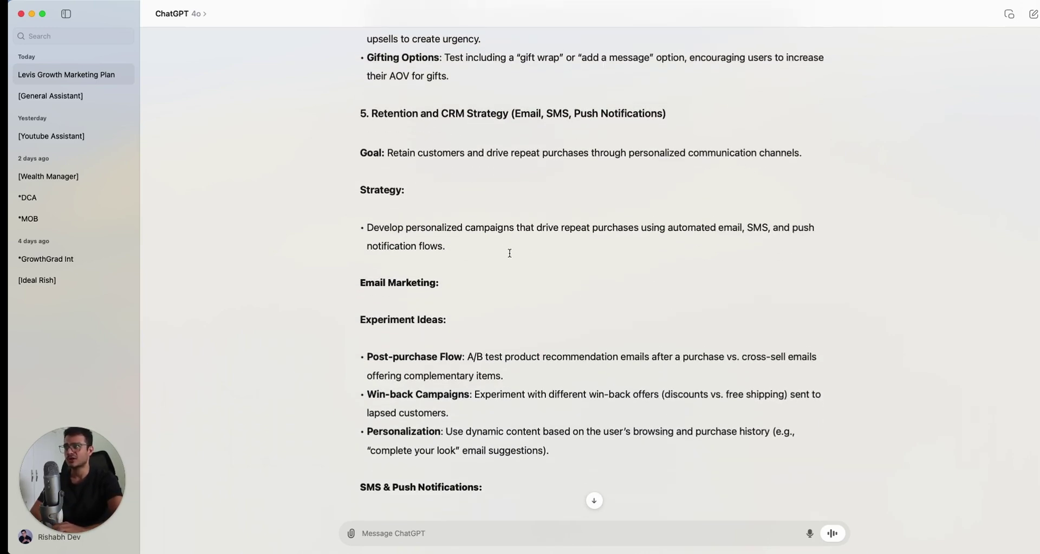
scroll(510, 253, "down", 4)
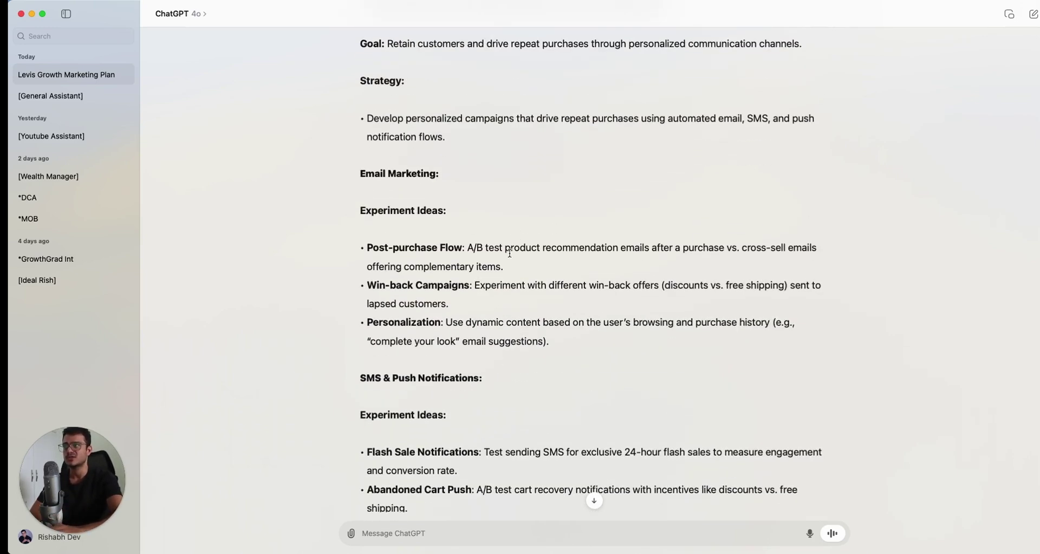
triple_click(425, 263)
left_click(548, 260)
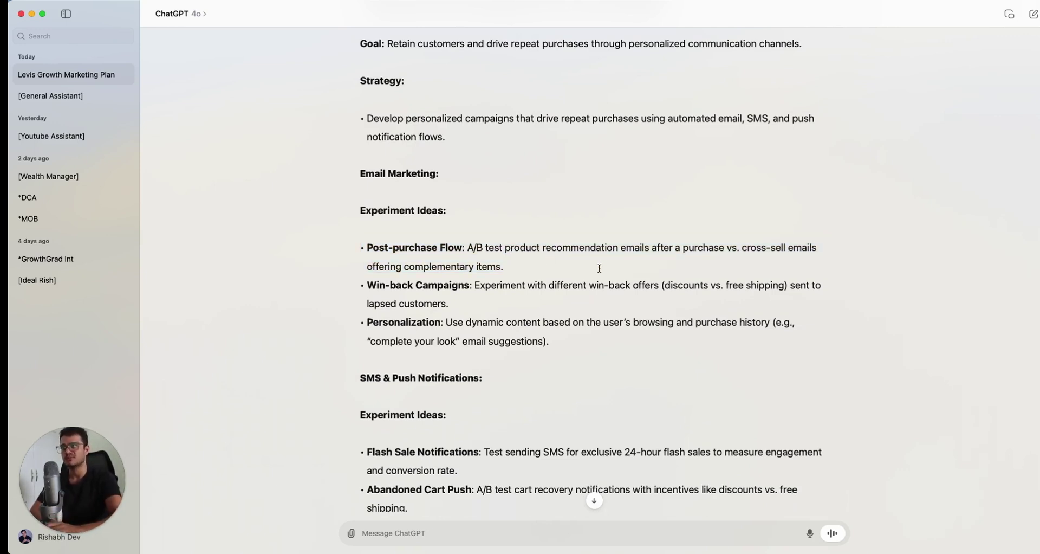
Step: Read the retention experiments for email, SMS and push notifications, and WhatsApp marketing, from win-back campaigns to exclusive launch alerts
scroll(600, 268, "down", 2)
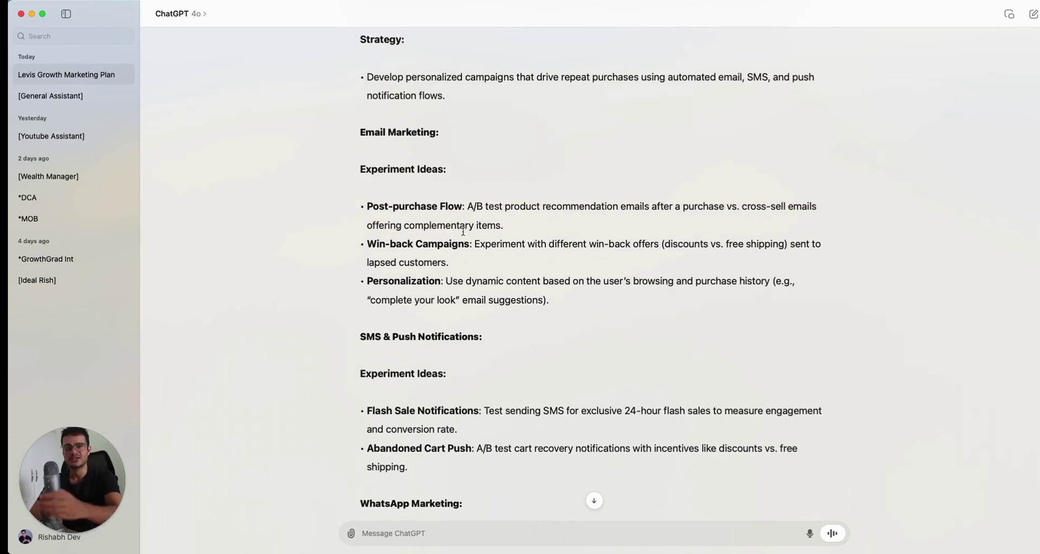
scroll(463, 231, "down", 1)
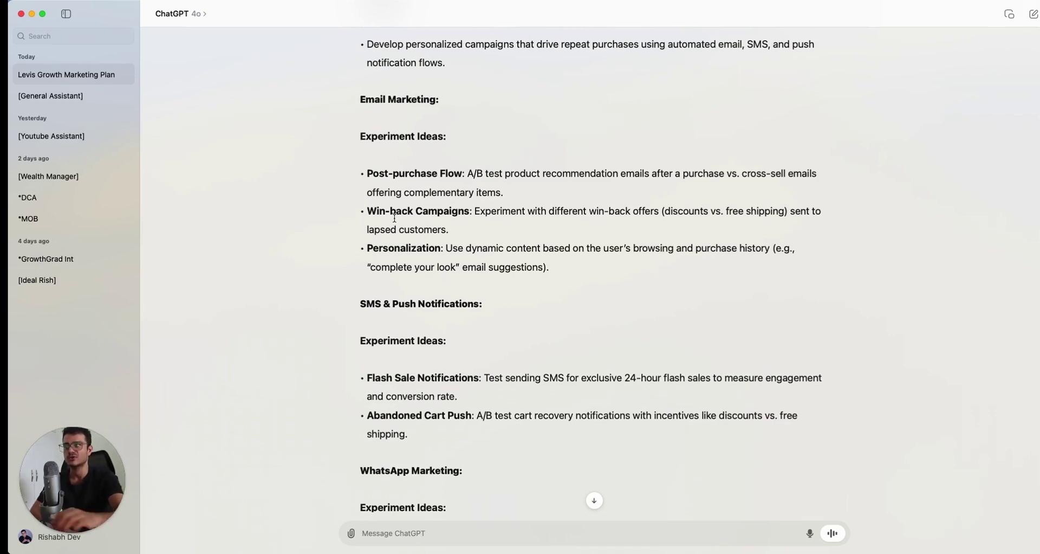
scroll(394, 218, "down", 5)
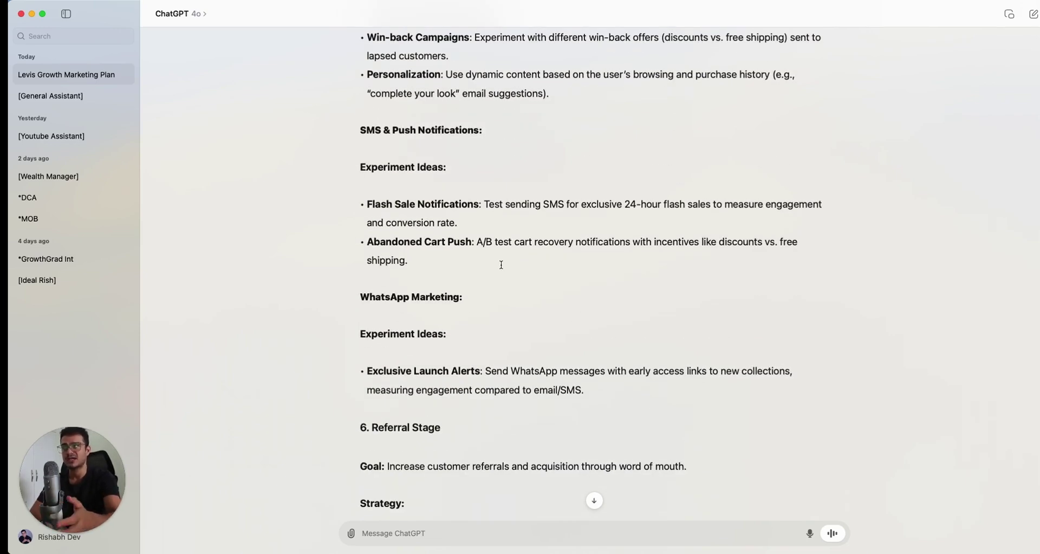
scroll(502, 264, "down", 4)
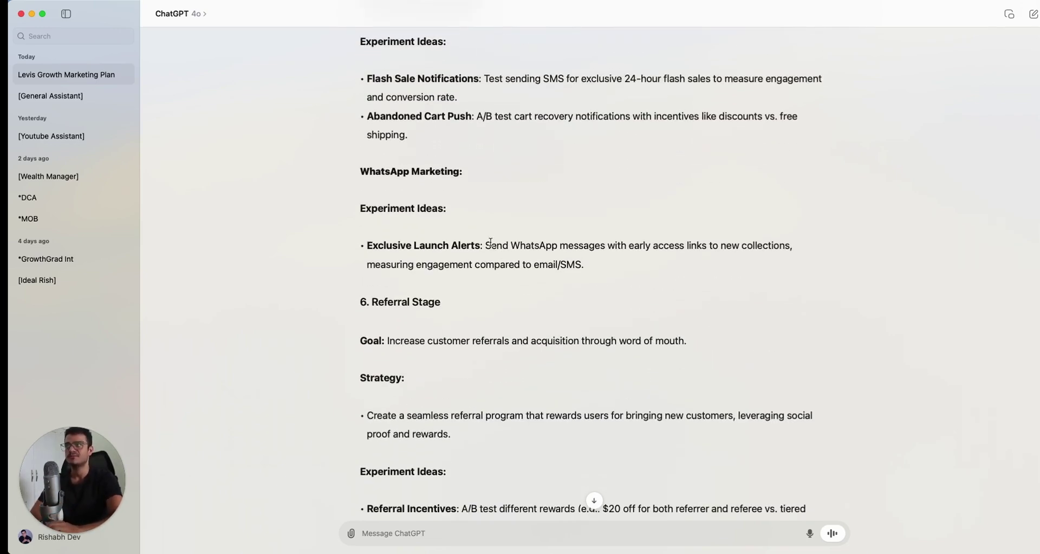
Step: Read the Referral Stage goal, strategy and experiment ideas on incentives, simplified sharing and UGC campaigns
scroll(490, 243, "down", 5)
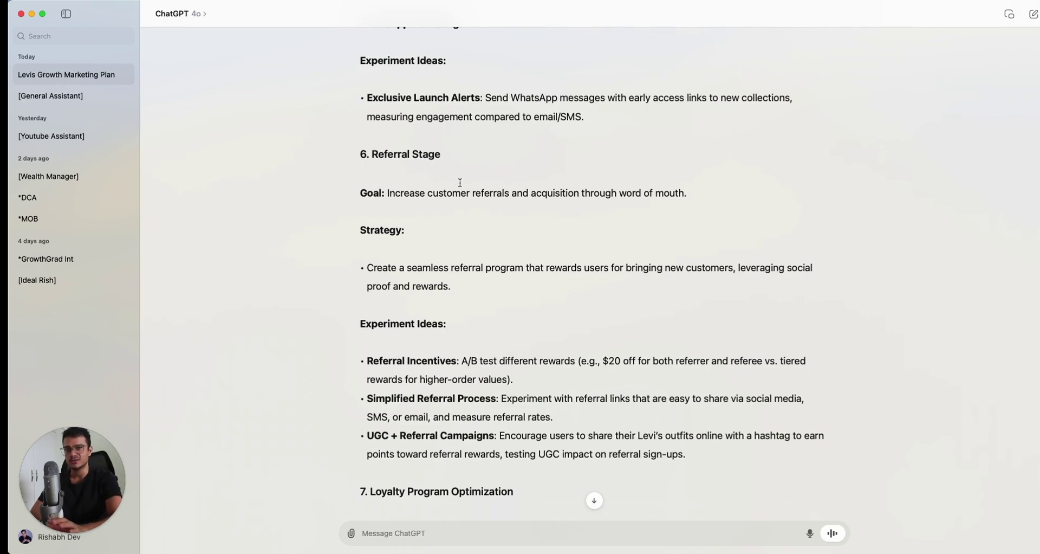
scroll(460, 182, "down", 1)
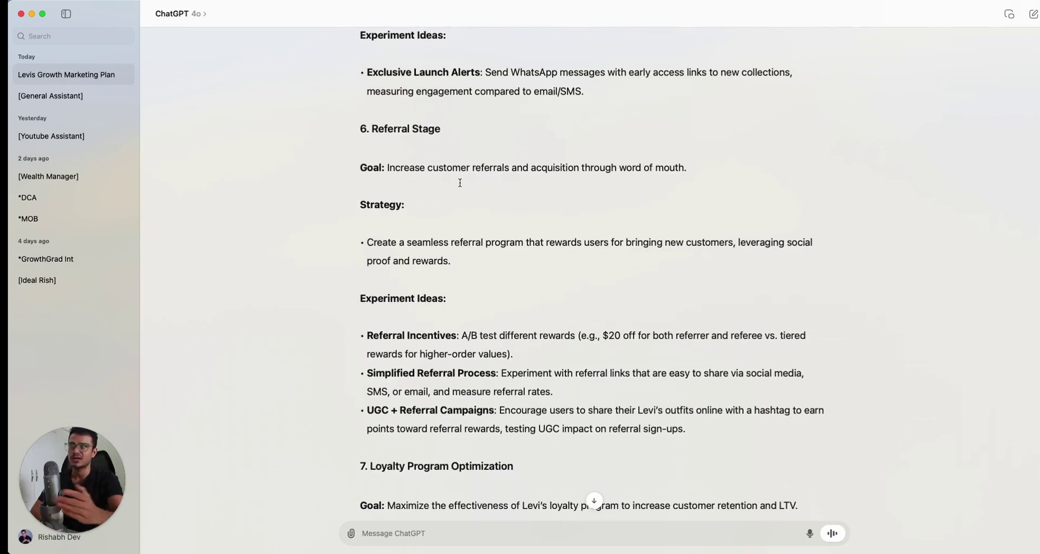
scroll(463, 185, "down", 3)
scroll(512, 286, "down", 1)
Step: Examine the Loyalty Program Optimization section, highlighting the Tiered Rewards experiment among its ideas
scroll(512, 286, "down", 7)
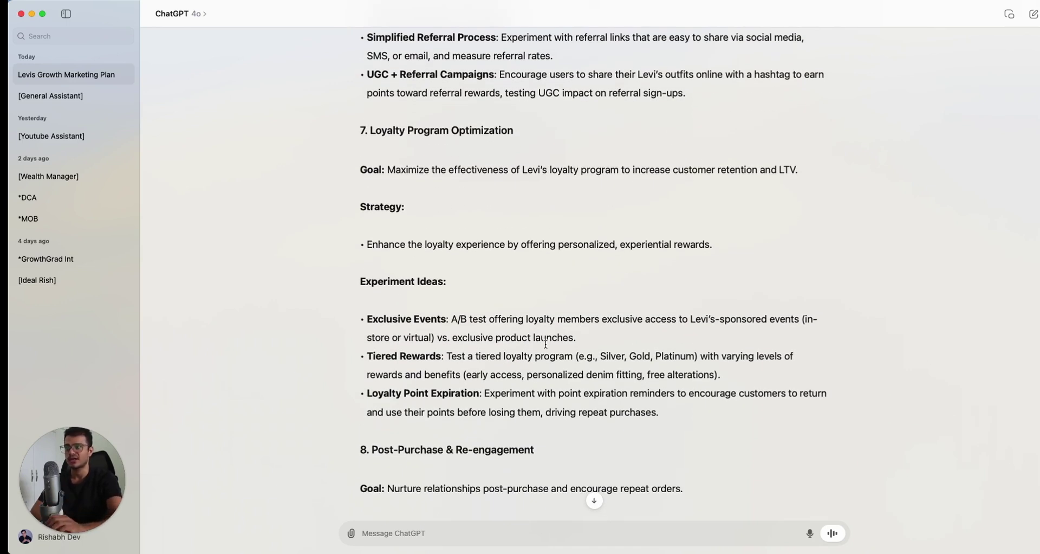
scroll(546, 342, "down", 3)
left_click_drag(503, 277, 694, 295)
left_click(639, 263)
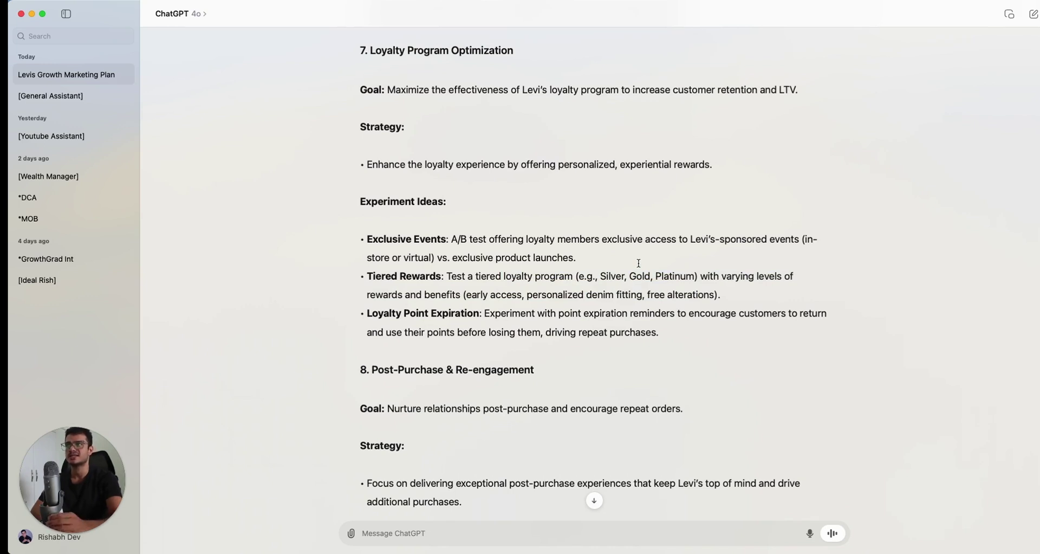
scroll(639, 264, "down", 1)
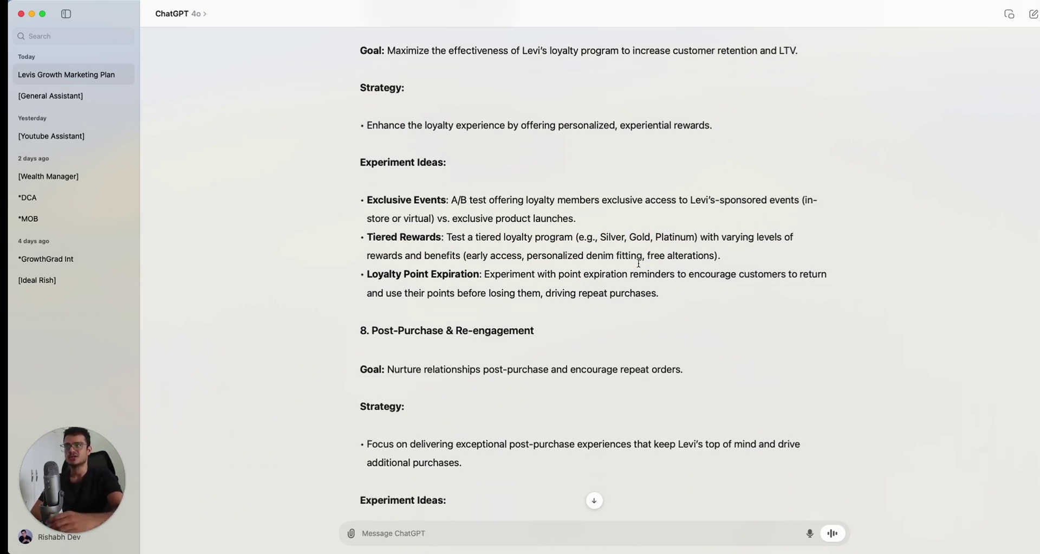
scroll(638, 263, "down", 1)
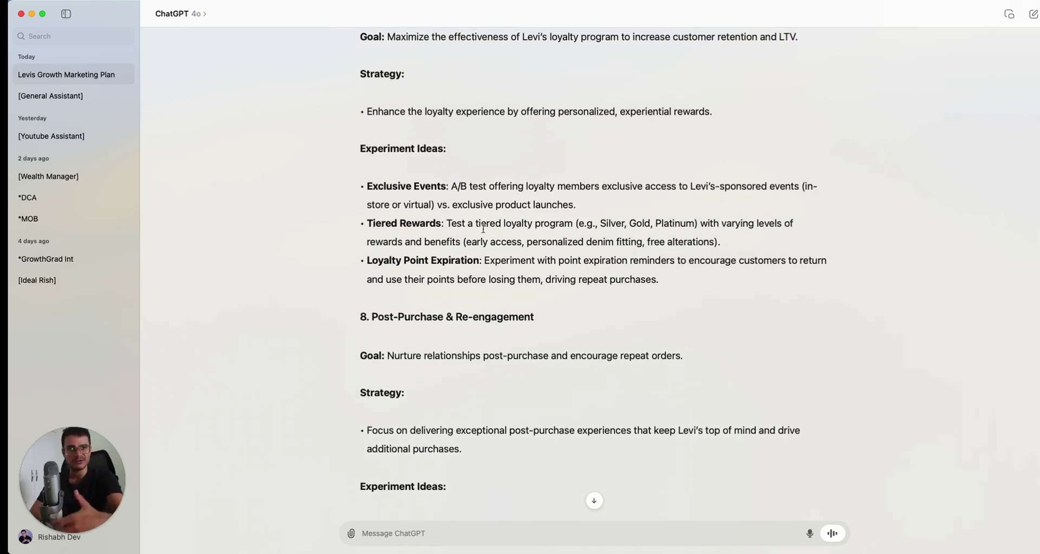
scroll(484, 228, "down", 2)
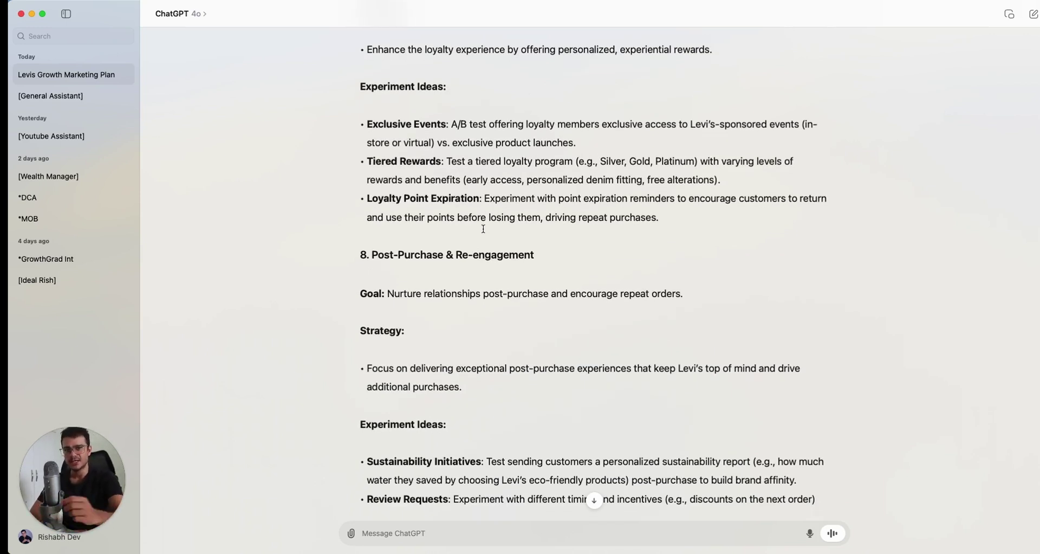
Step: Read the Post-Purchase & Re-engagement section with its sustainability, review request and anniversary email experiments
scroll(483, 228, "down", 2)
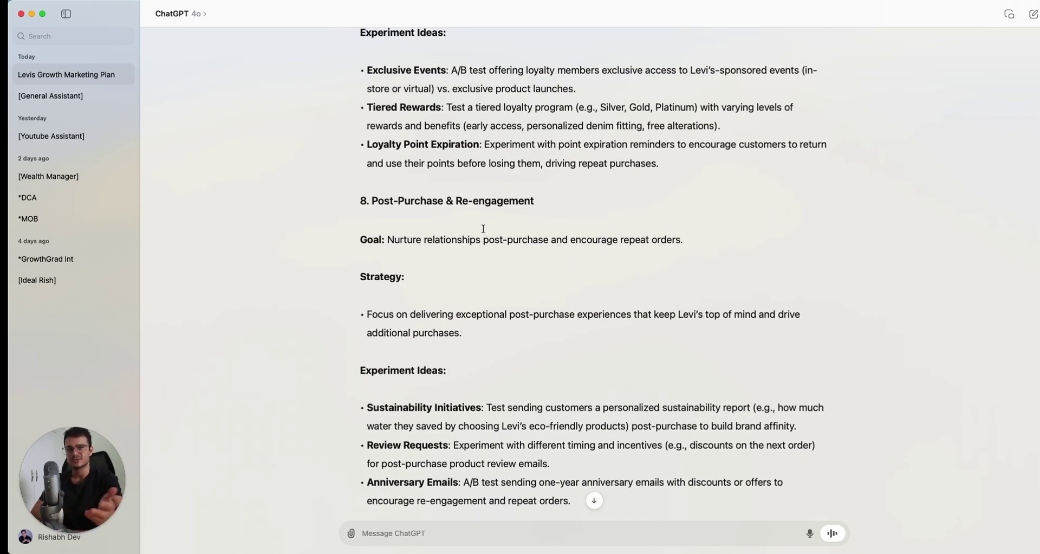
scroll(484, 228, "down", 2)
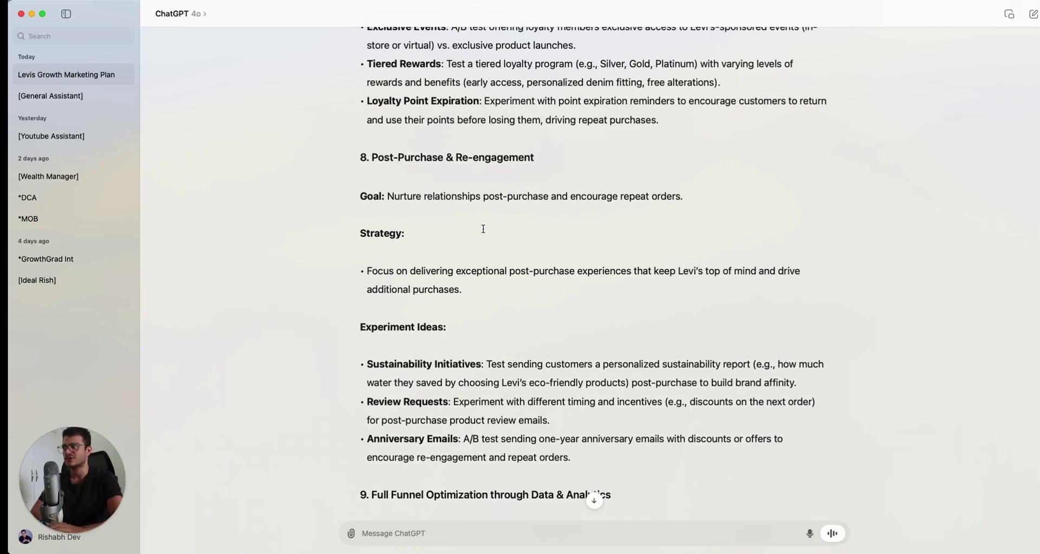
scroll(480, 227, "down", 4)
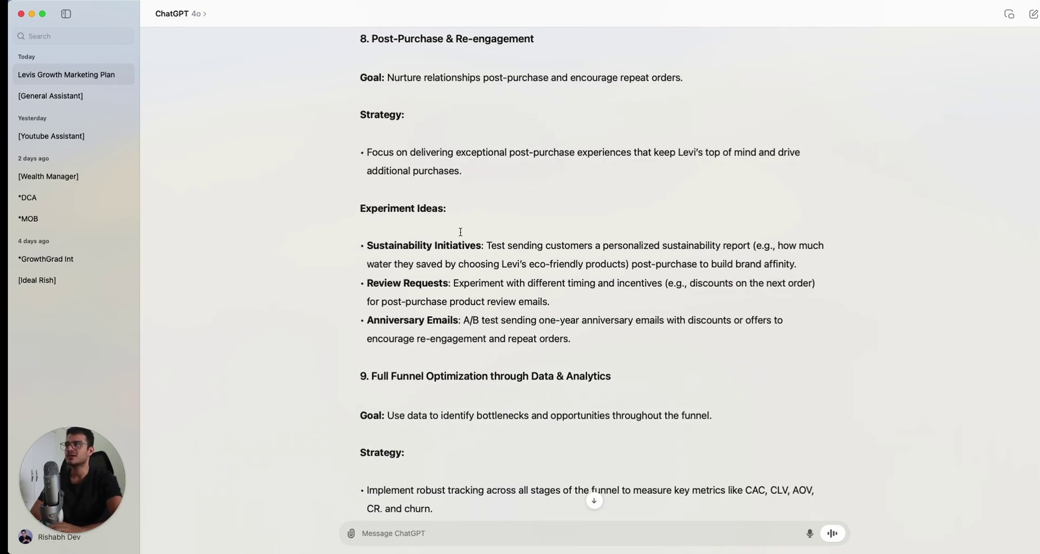
scroll(586, 315, "down", 2)
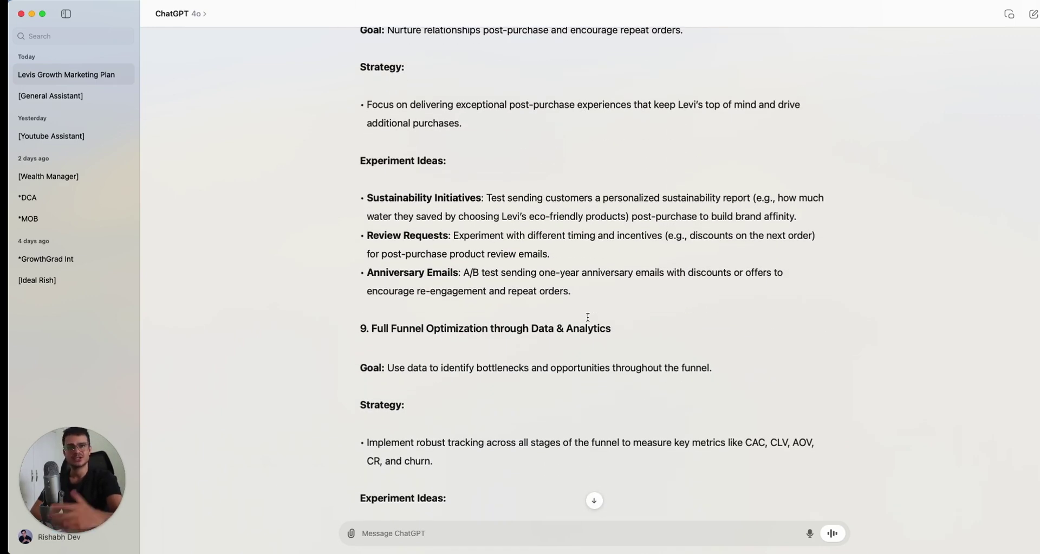
Step: Read the Full Funnel Optimization through Data & Analytics section, covering metric tracking, personalized funnels and behavior-based targeting
scroll(588, 317, "down", 4)
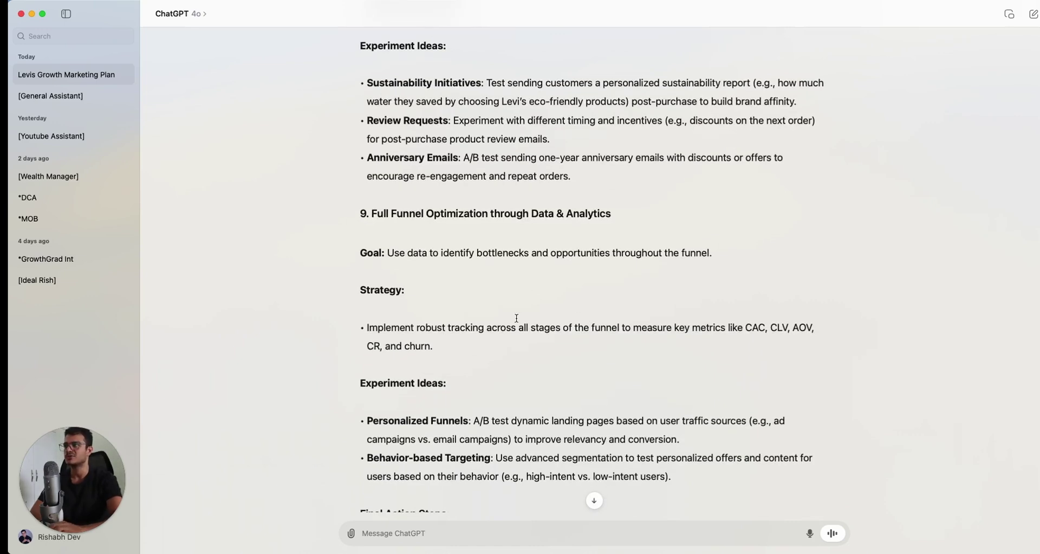
scroll(516, 319, "down", 1)
scroll(526, 350, "down", 2)
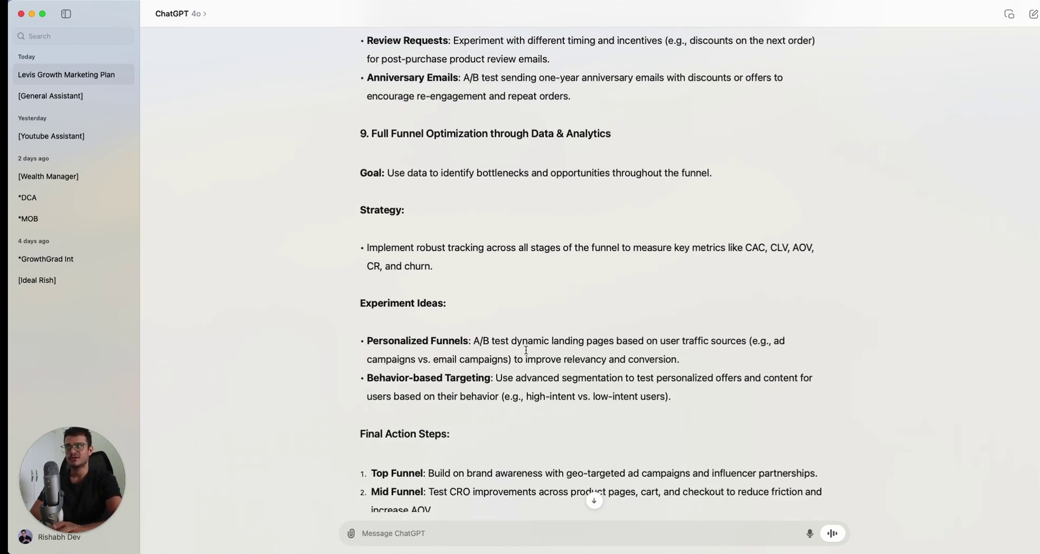
scroll(526, 350, "down", 2)
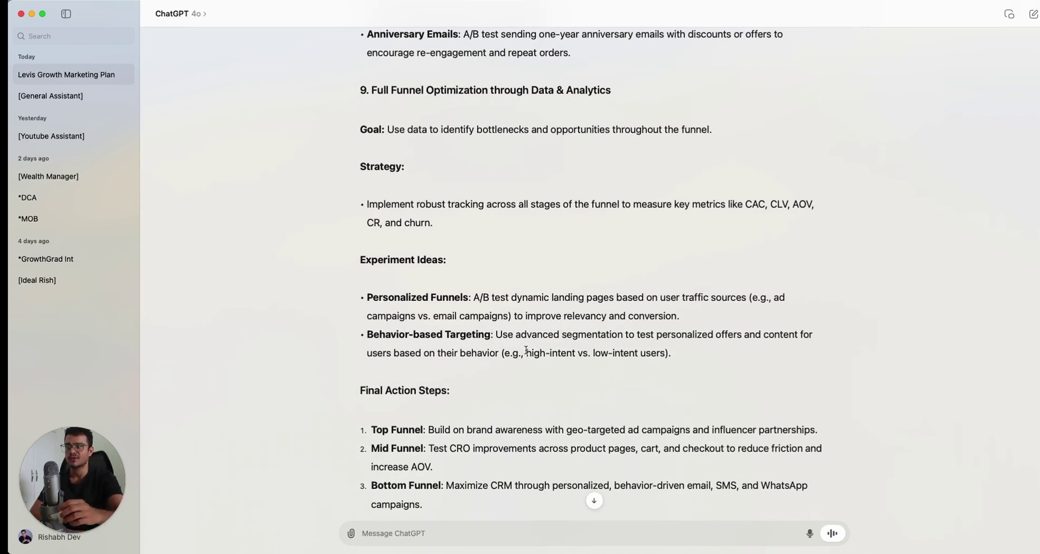
Step: Review the Final Action Steps, highlighting the top funnel, mid funnel, bottom funnel, and referral and loyalty items in turn
scroll(527, 351, "down", 4)
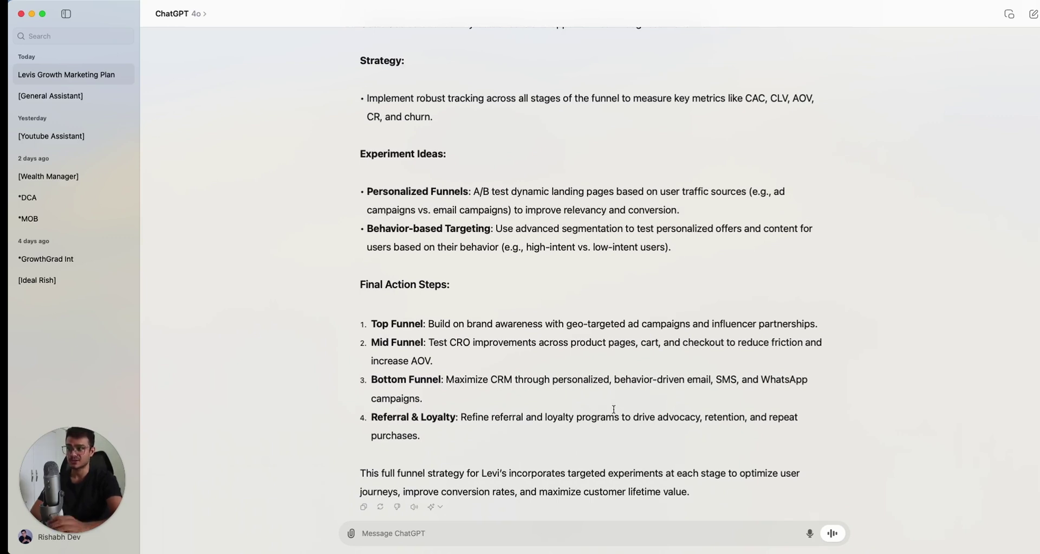
left_click_drag(428, 323, 605, 323)
left_click_drag(428, 342, 499, 359)
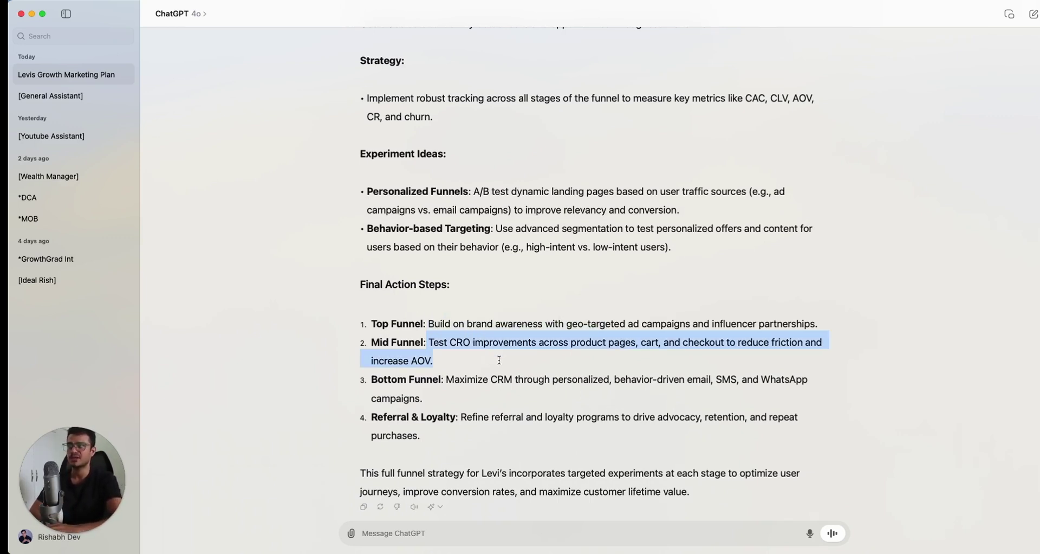
left_click_drag(446, 379, 469, 433)
left_click(463, 425)
left_click(457, 442)
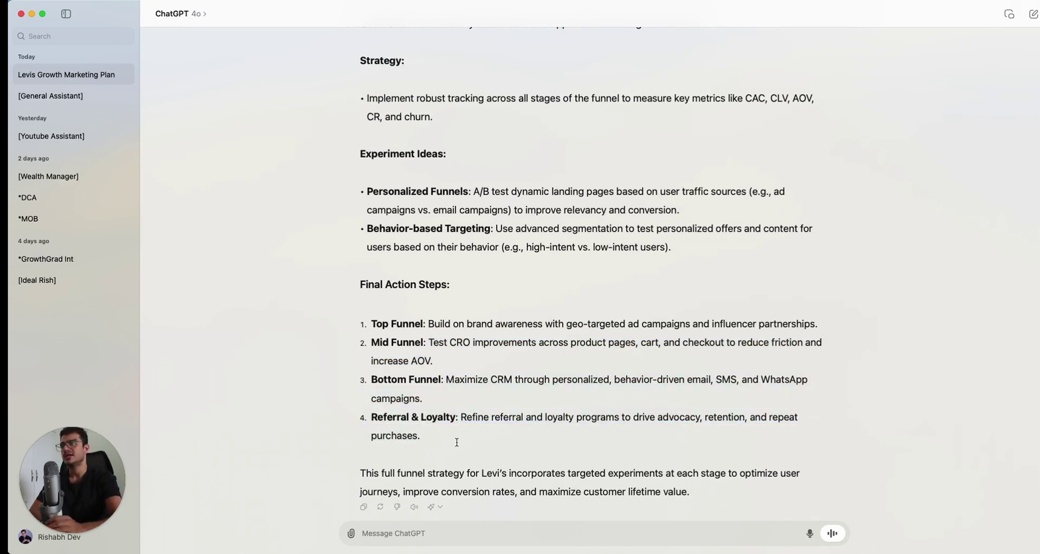